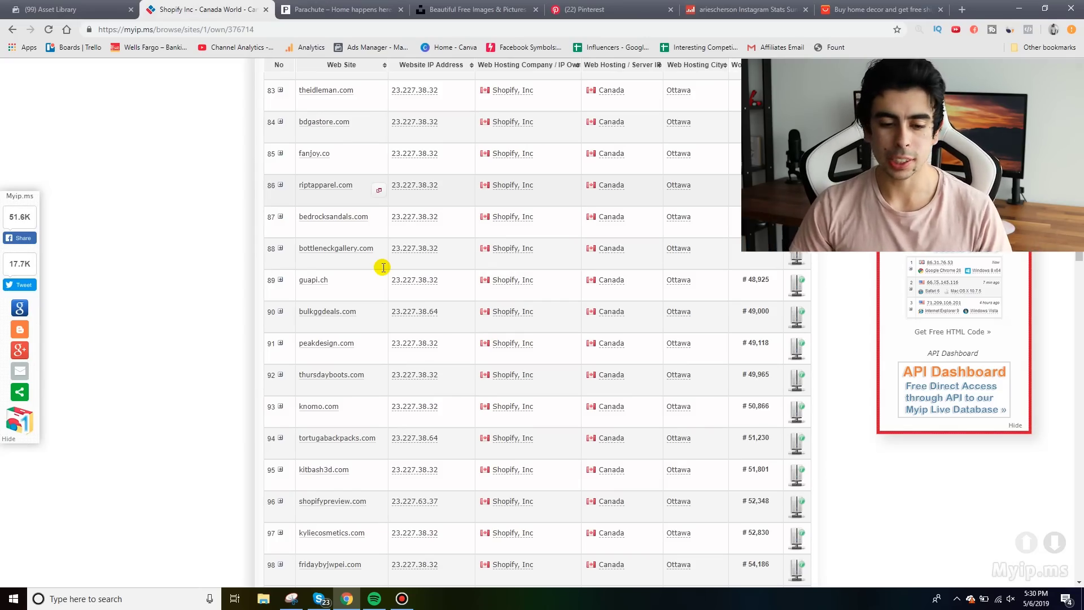
- Browse the ranked list of Shopify-hosted websites on myip.ms and return to its highest-ranked stores
scroll(383, 267, down, 9)
scroll(429, 316, up, 4)
click(457, 393)
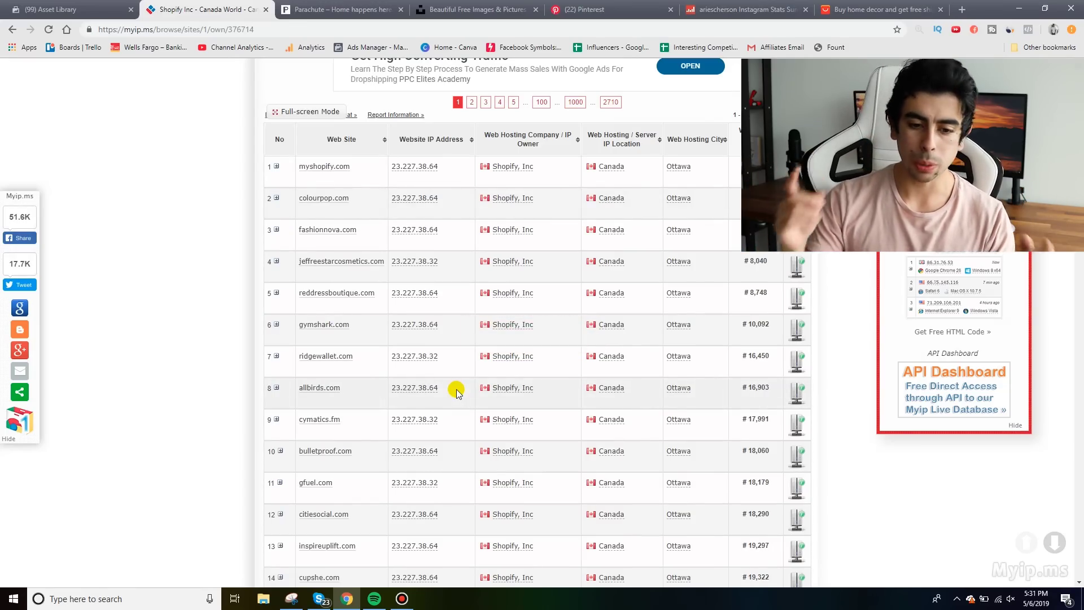
scroll(455, 389, up, 3)
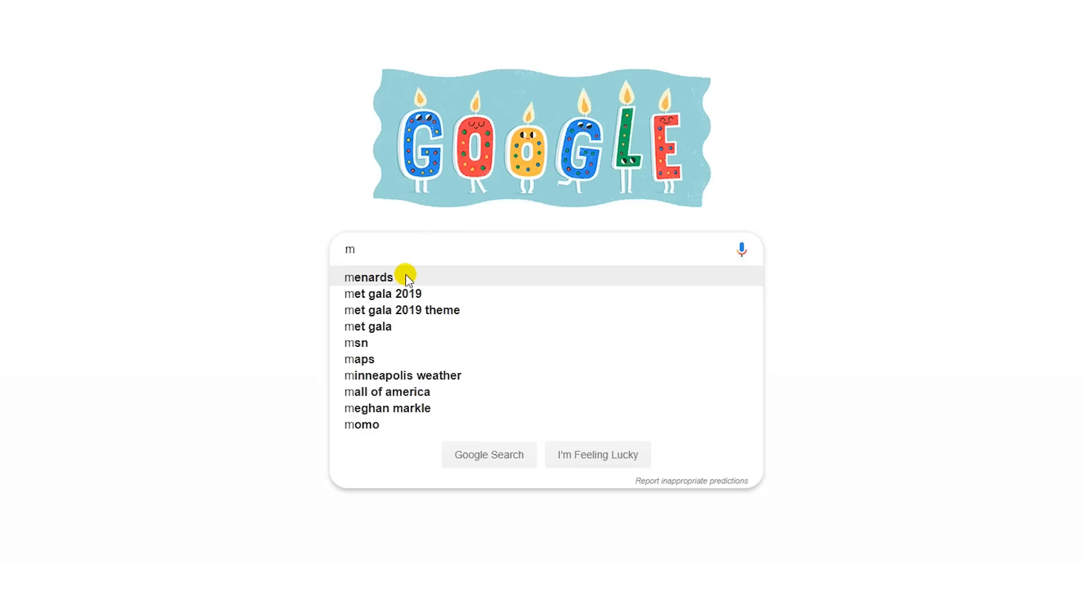
- Search Google for "myip.ms shopify" and open the myip.ms list of Shopify websites
text(yip.ms shopif)
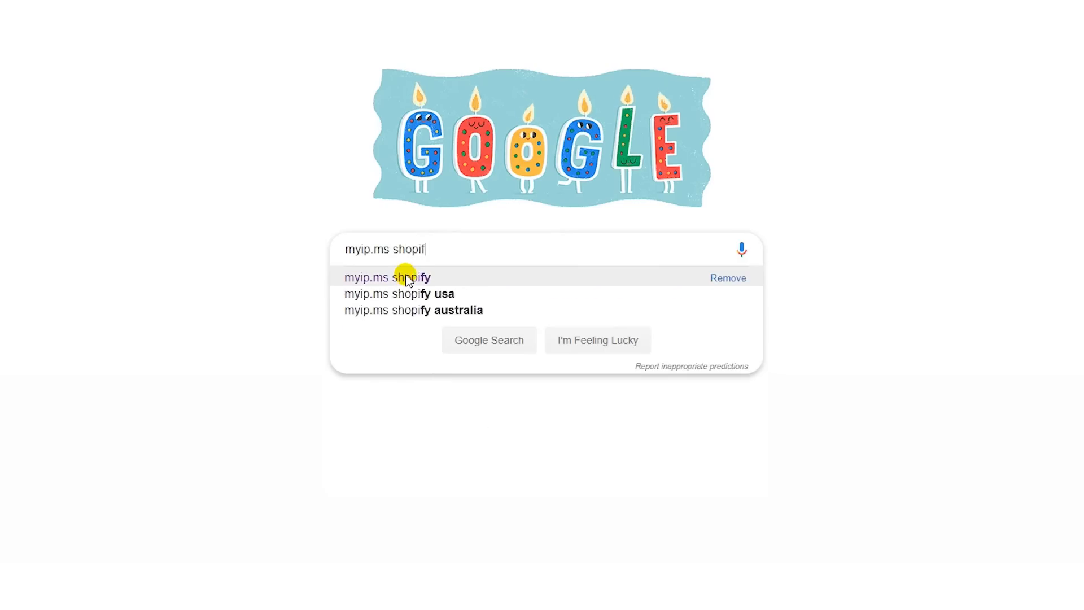
click(405, 277)
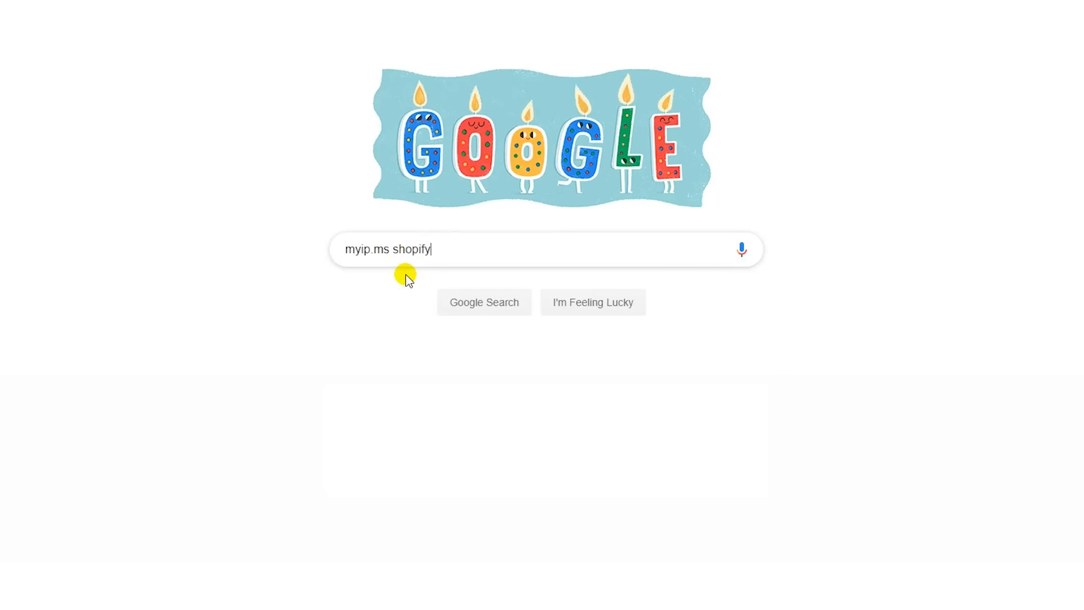
click(113, 133)
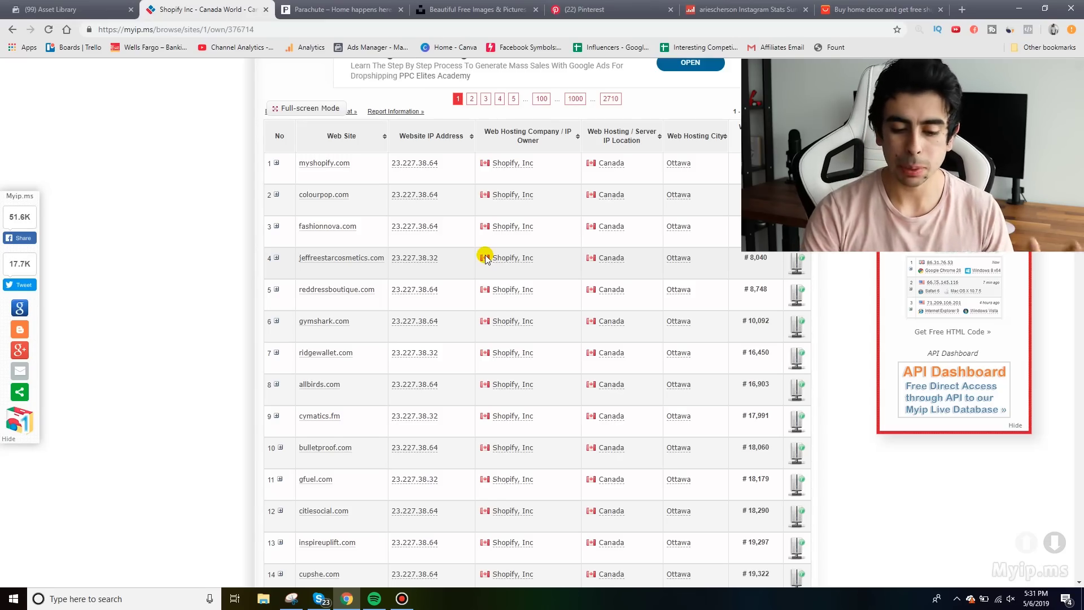
- Look through the first 50 ranked Shopify websites for successful stores and niche ideas
scroll(485, 258, down, 2)
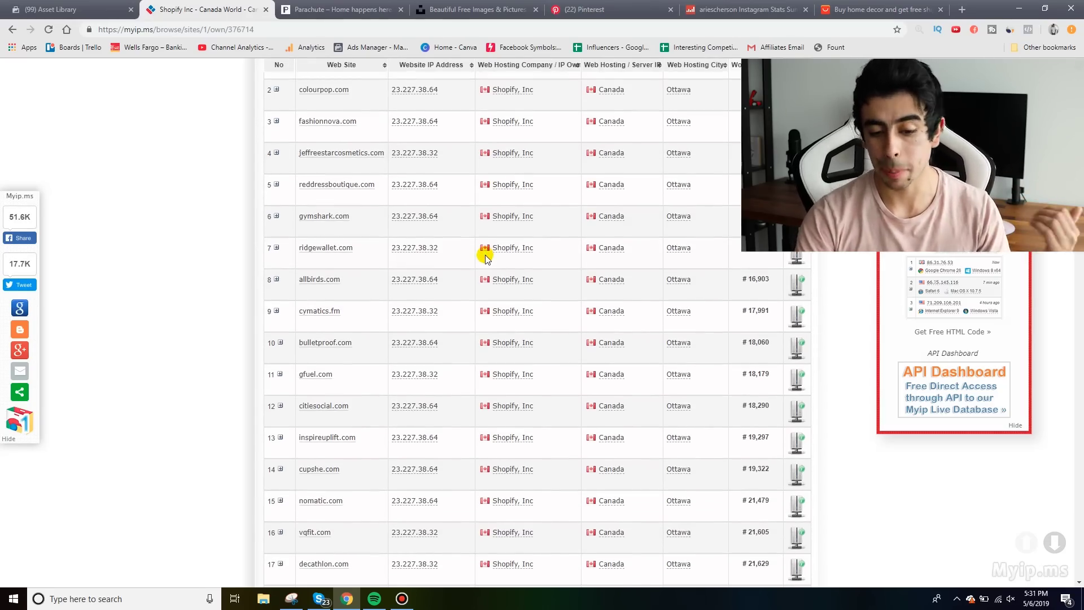
scroll(484, 257, down, 5)
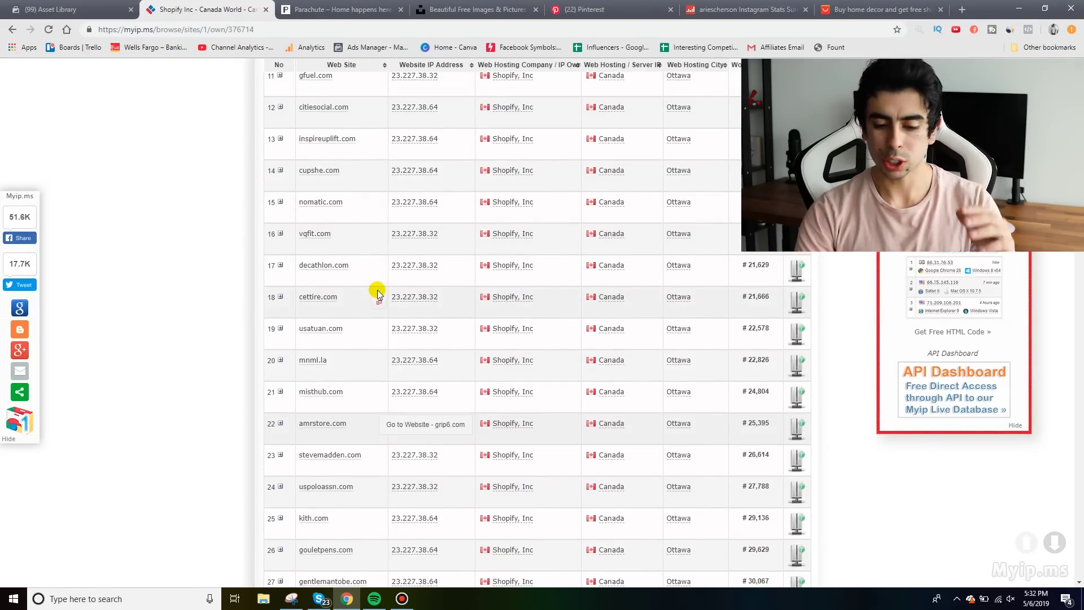
scroll(377, 292, down, 18)
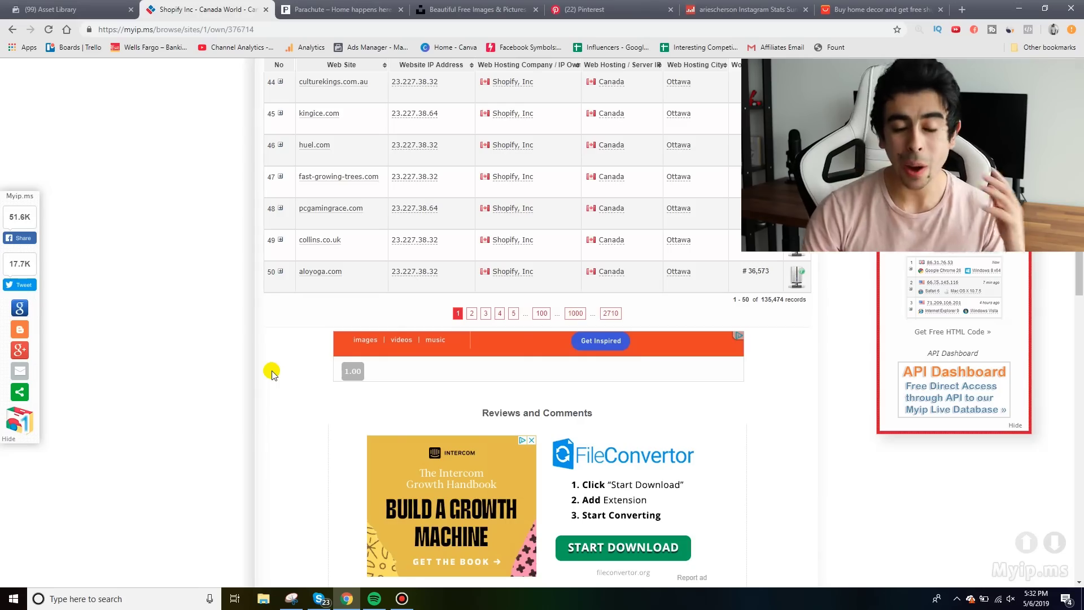
- Switch to the Parachute website and examine its homepage sections, including bedding, rugs, new arrivals, customer photos and the footer
click(359, 4)
scroll(641, 243, down, 5)
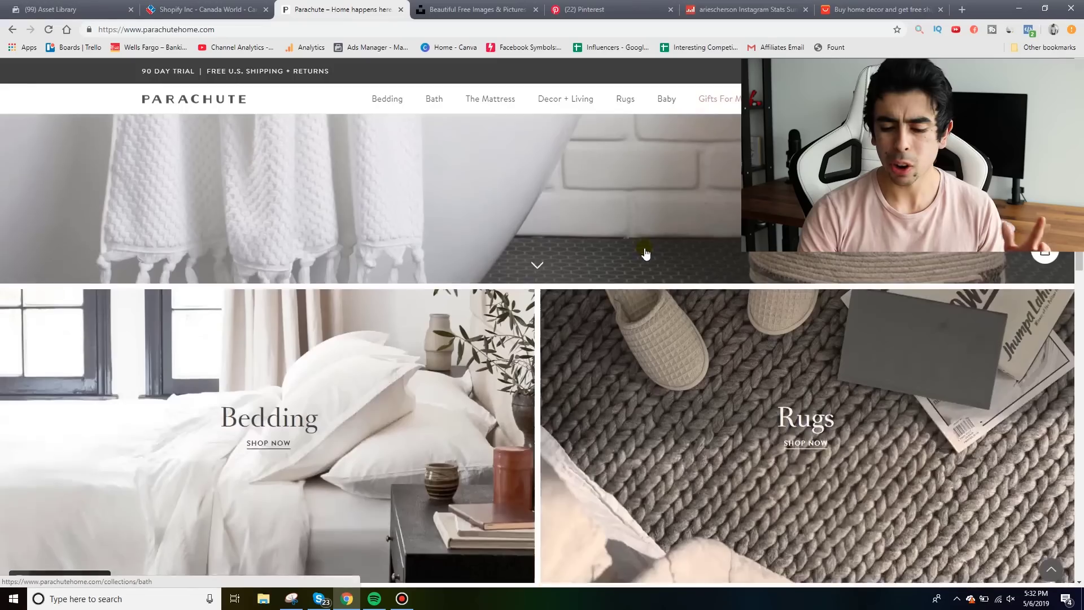
scroll(645, 252, down, 8)
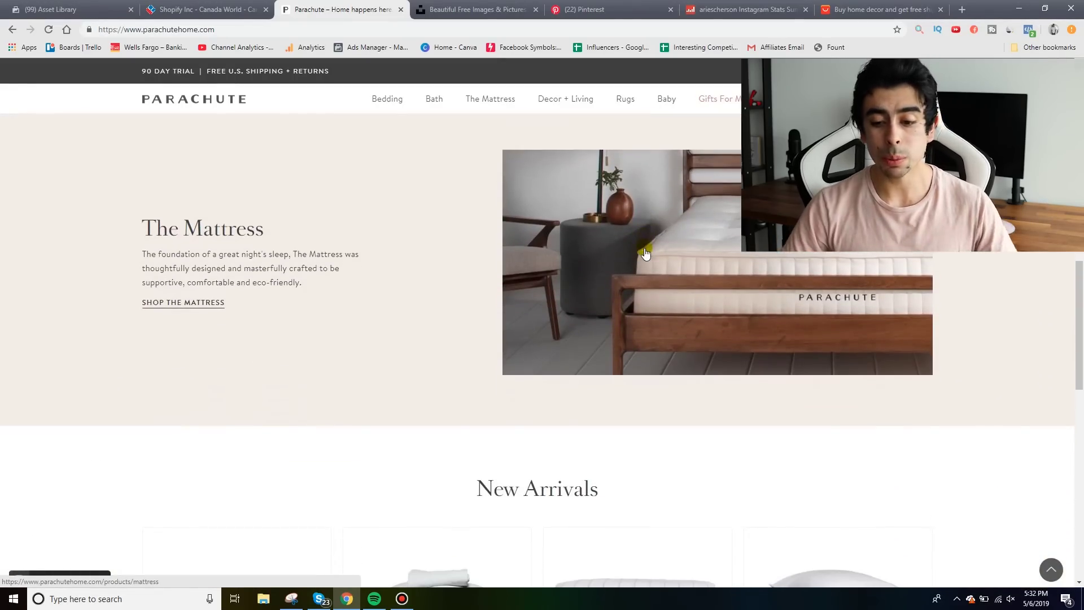
scroll(645, 253, down, 9)
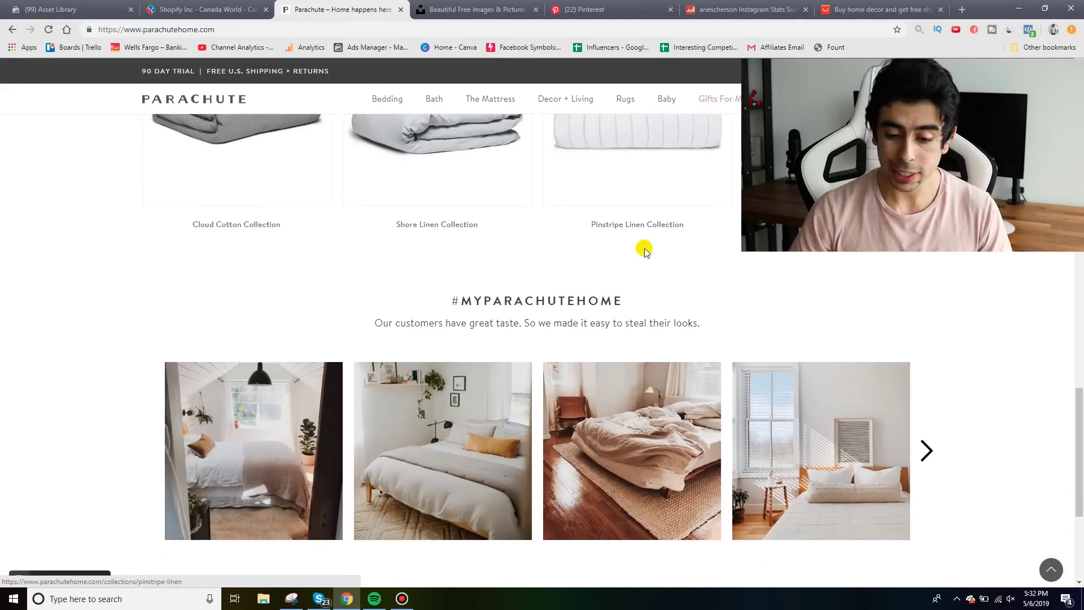
scroll(646, 252, down, 5)
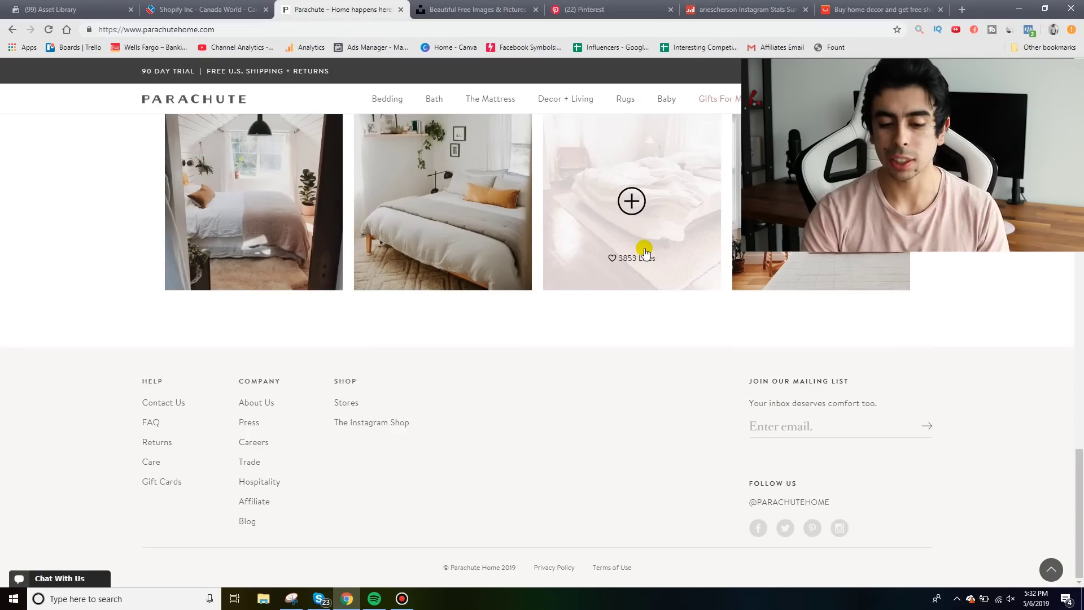
scroll(644, 249, up, 6)
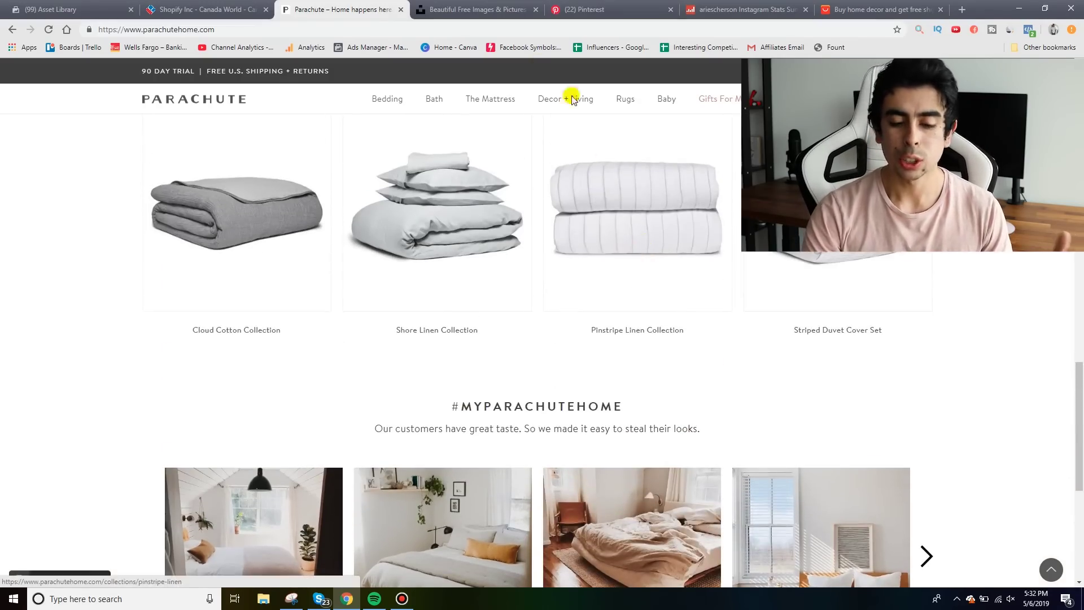
scroll(530, 237, up, 15)
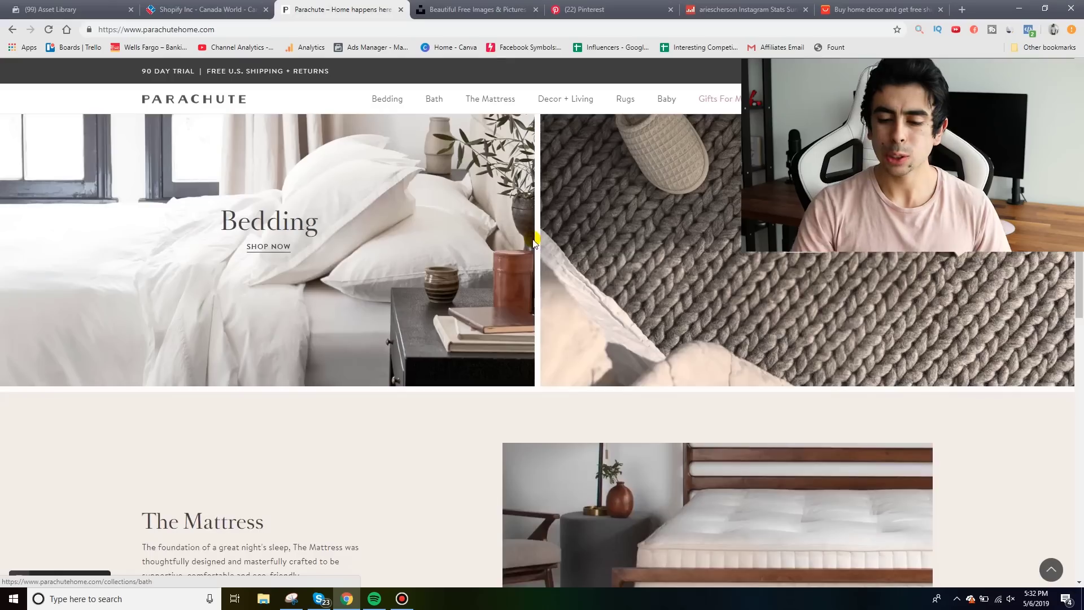
scroll(533, 239, up, 10)
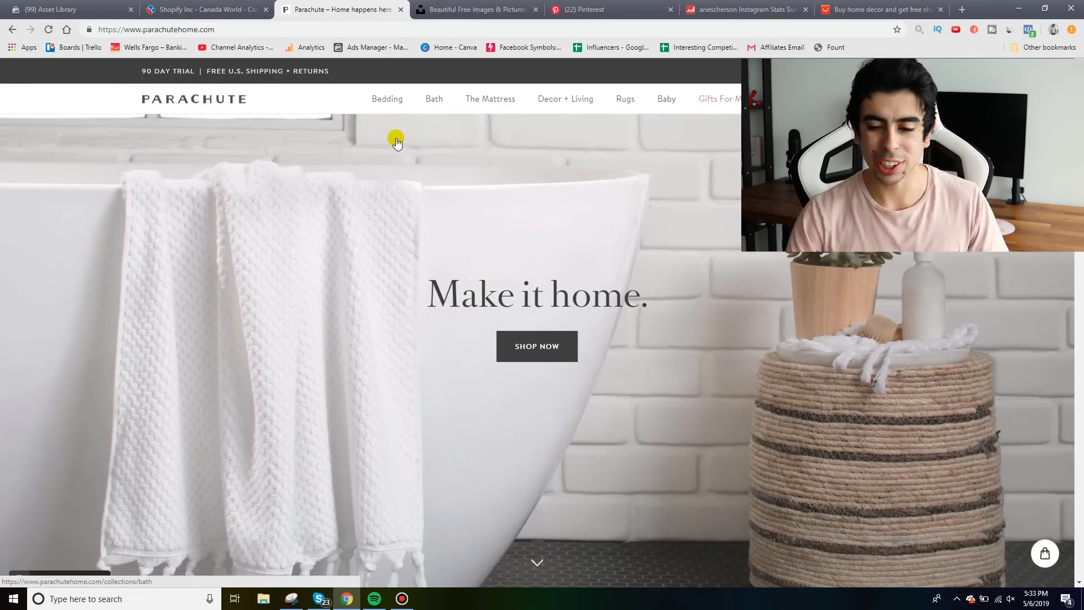
scroll(396, 141, down, 12)
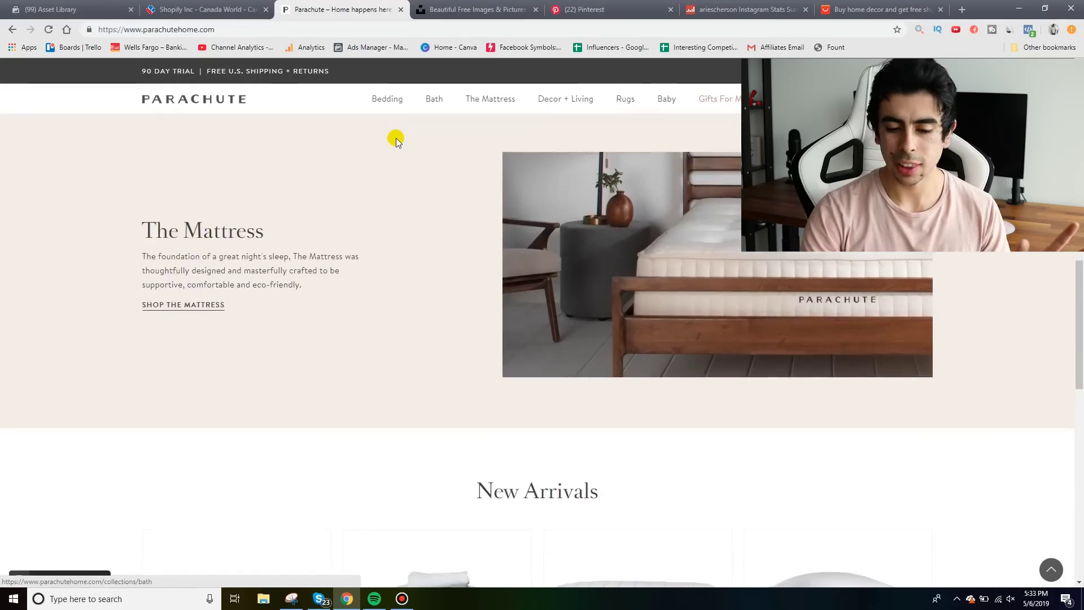
scroll(353, 282, down, 12)
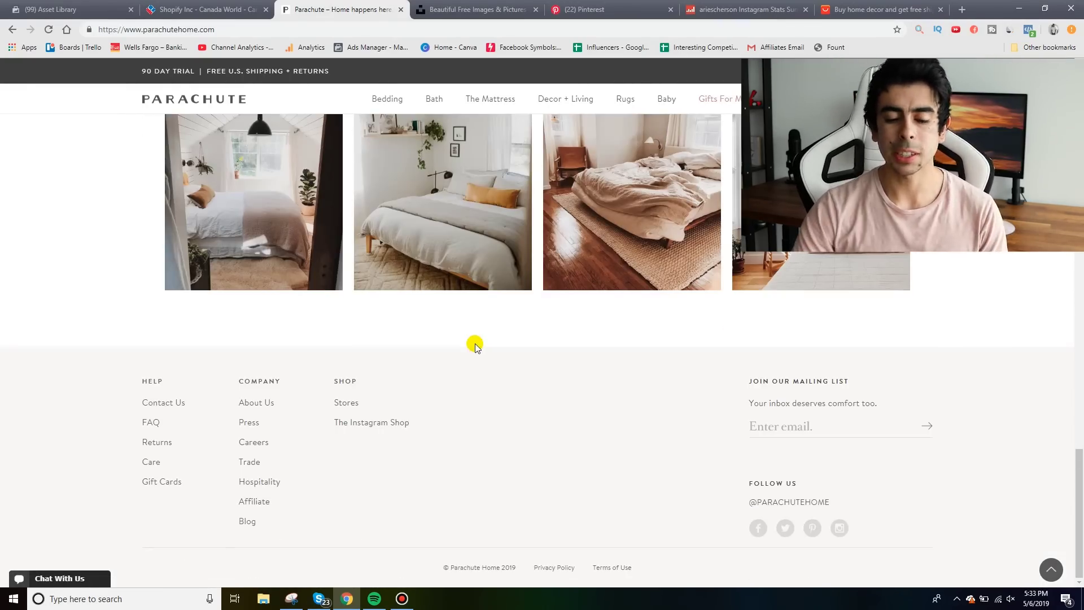
scroll(474, 346, up, 20)
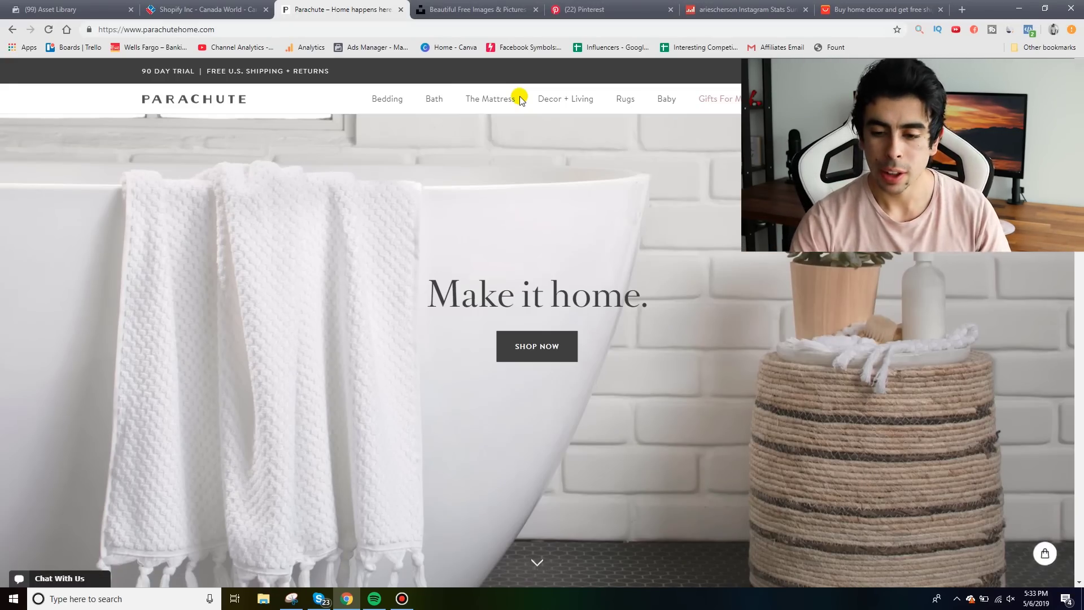
- Switch to the AliExpress results for "home decor" and sort them by orders
click(866, 17)
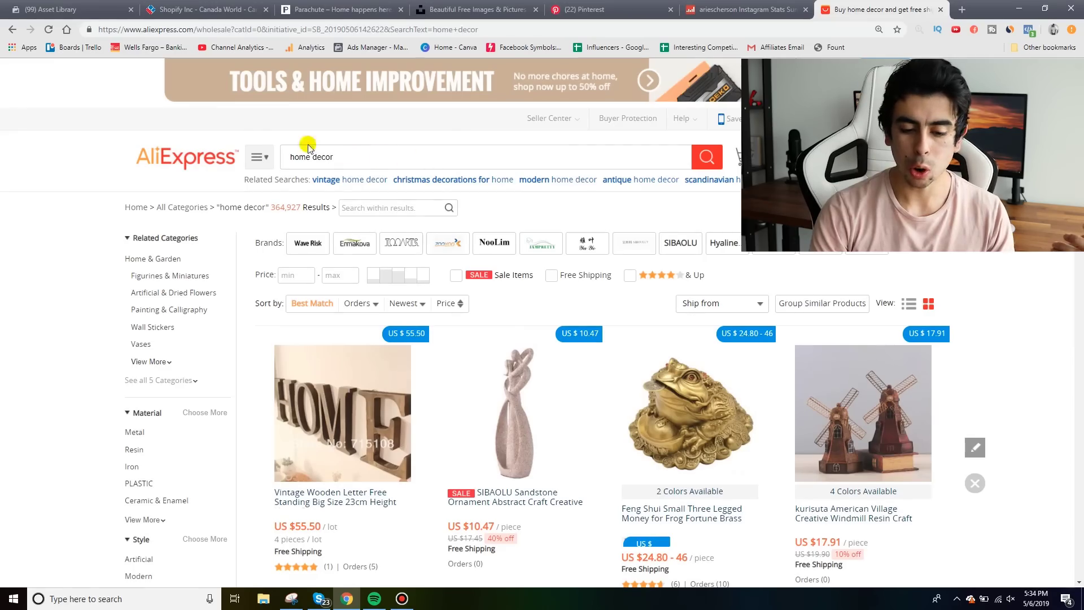
click(357, 304)
scroll(819, 359, down, 3)
scroll(1034, 291, down, 15)
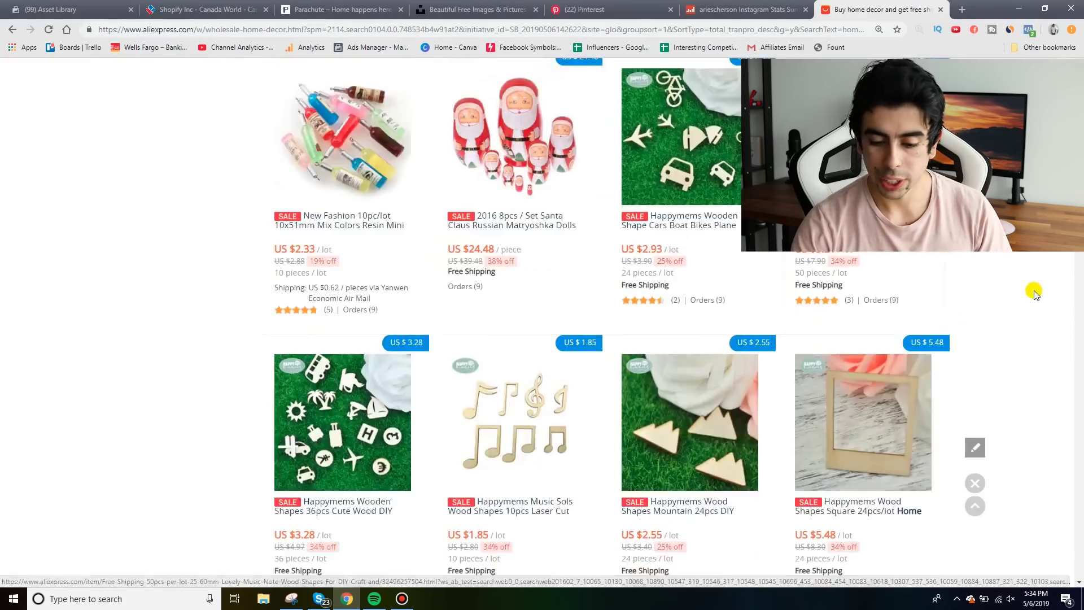
- Look through the home decor results for products with consistent images and open the Nordic Modern Abstract Deer Cat Figurines listing
scroll(1034, 290, up, 1)
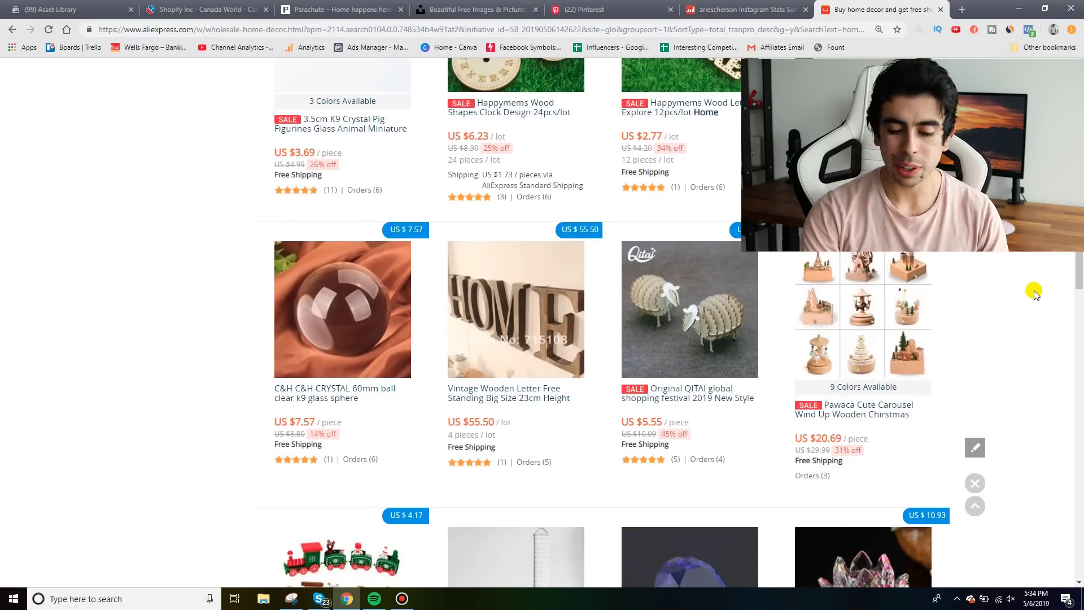
scroll(1034, 290, down, 5)
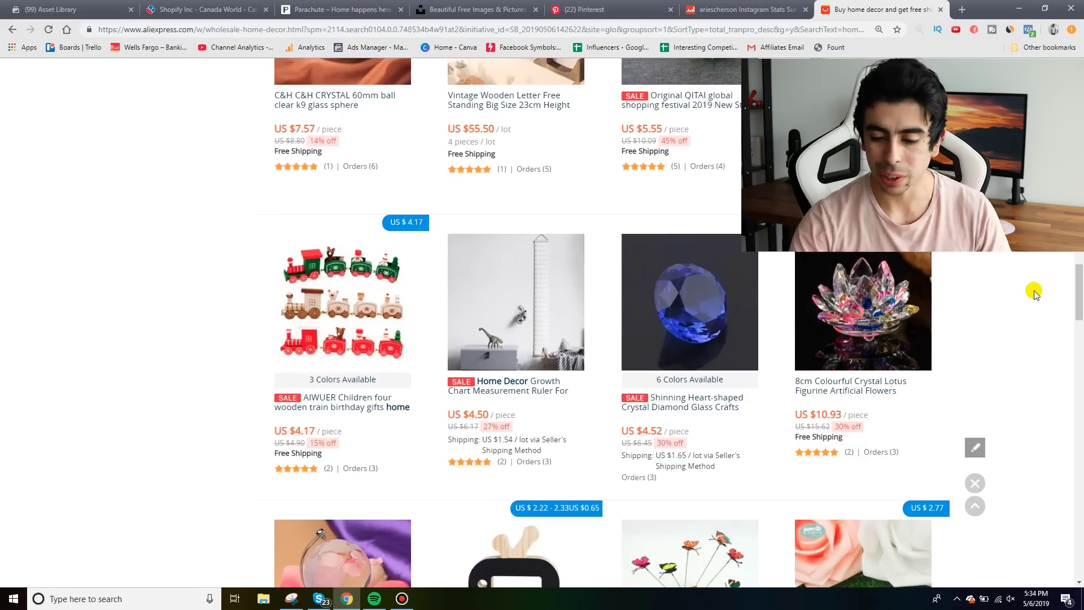
scroll(1034, 290, down, 8)
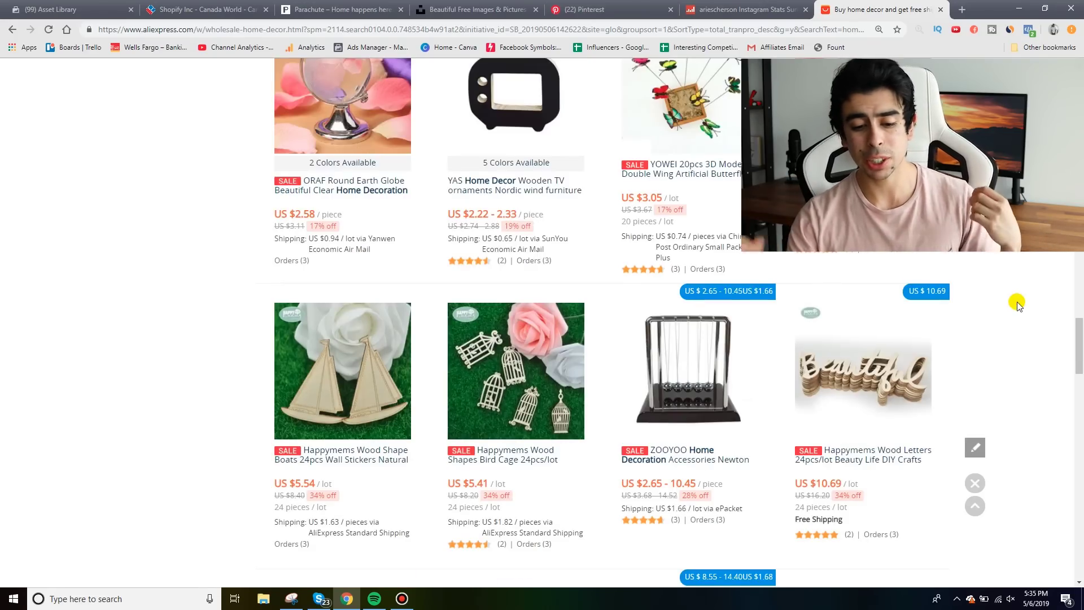
scroll(1017, 304, down, 2)
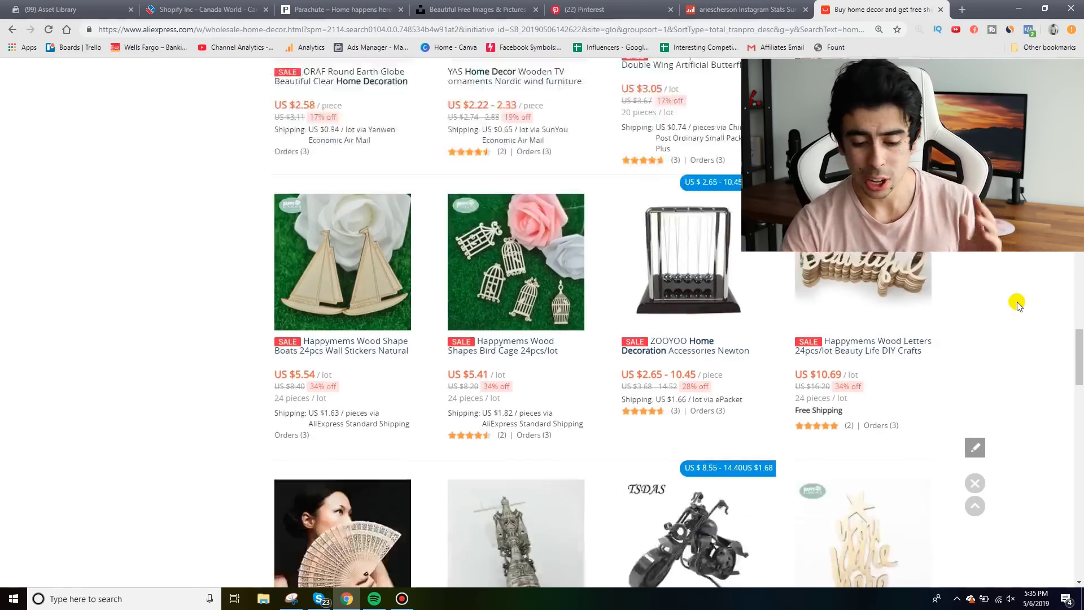
scroll(669, 483, down, 10)
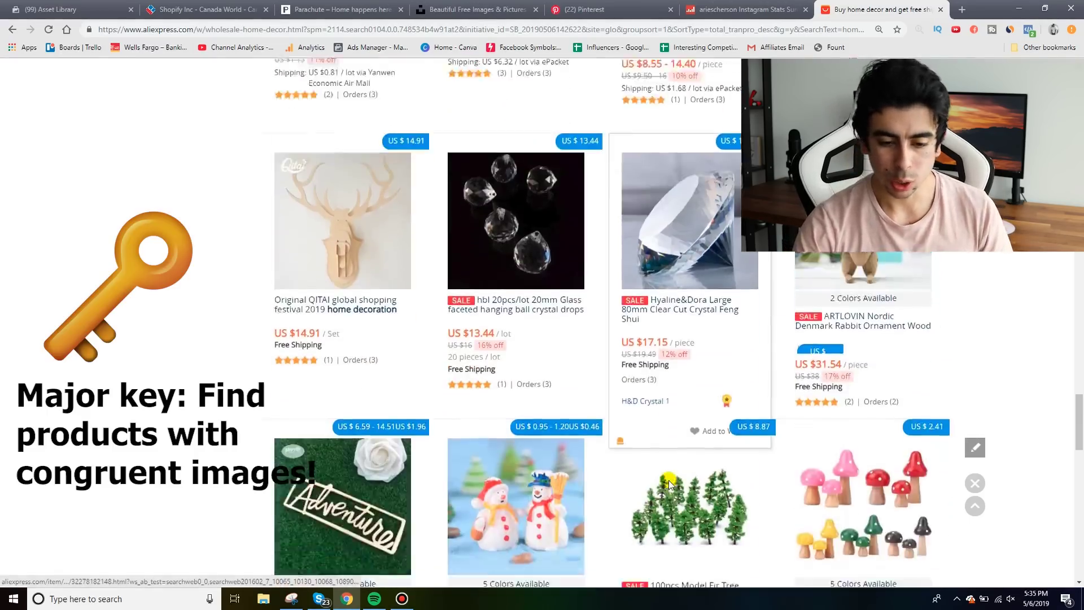
scroll(669, 482, up, 3)
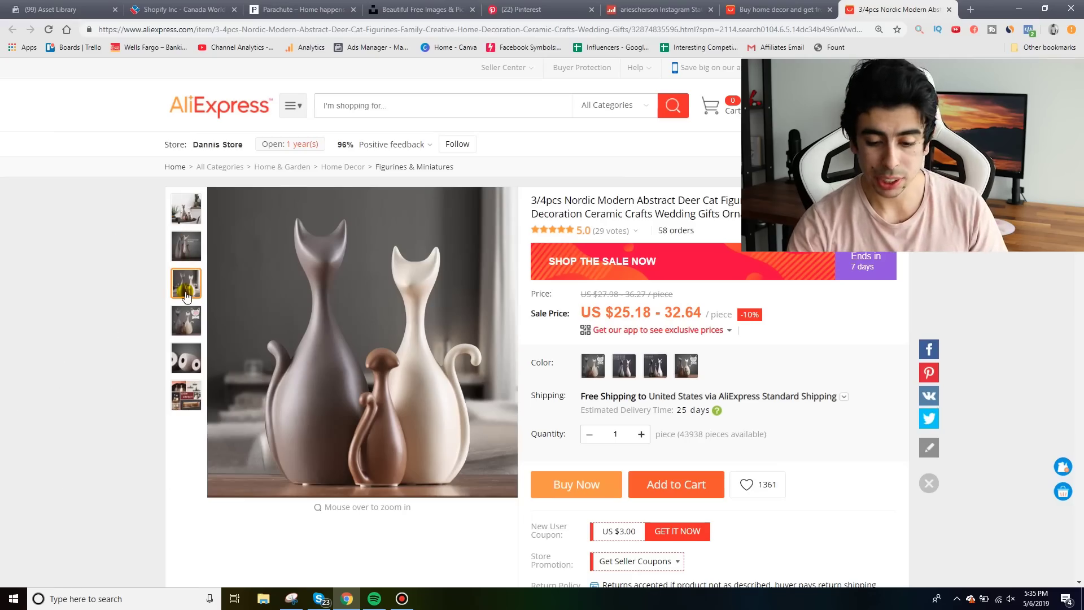
- Check the figurines' product page, then open the seller's Dannis Store and show its top-selling products
scroll(72, 403, down, 8)
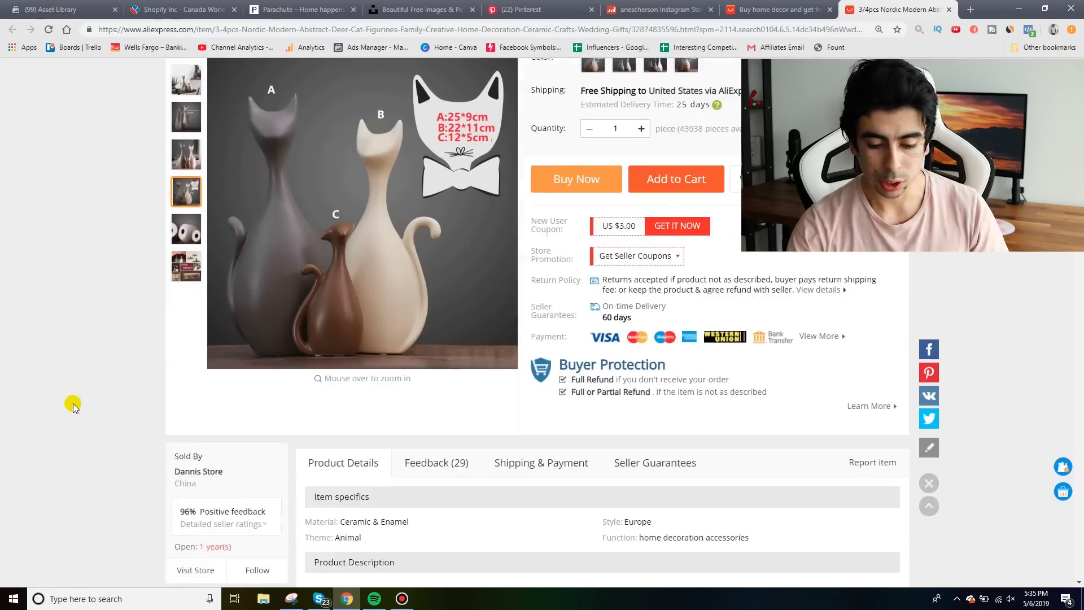
click(213, 346)
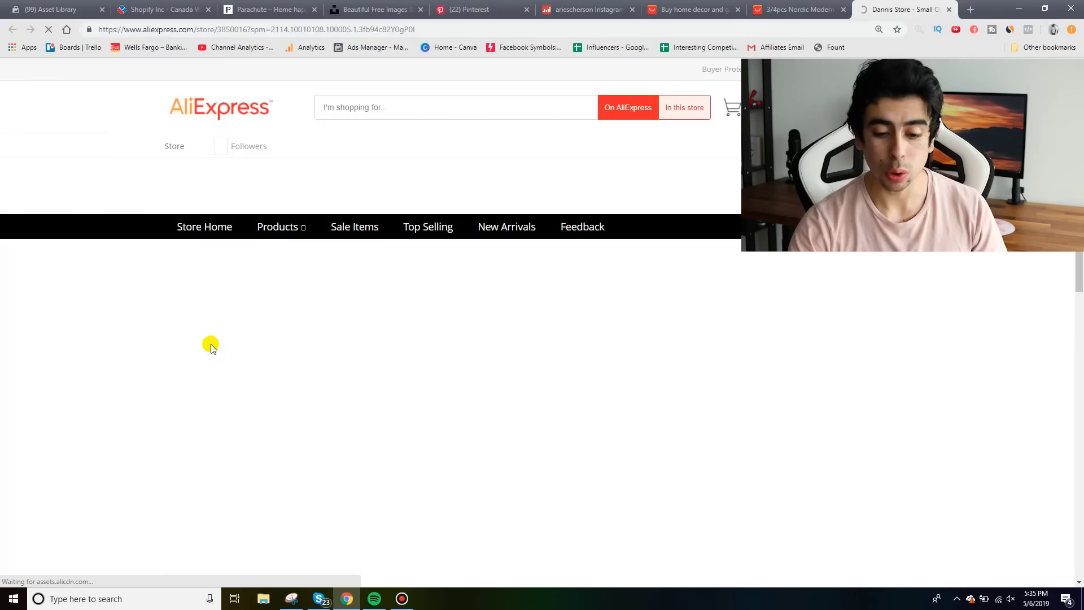
scroll(535, 315, down, 12)
scroll(532, 310, up, 7)
scroll(432, 261, up, 6)
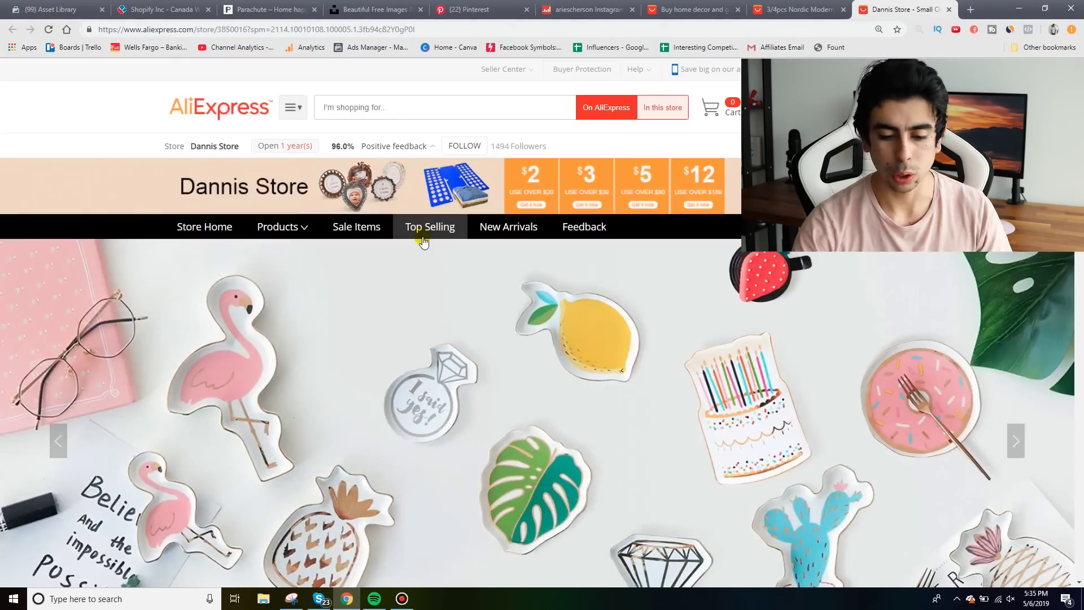
click(424, 242)
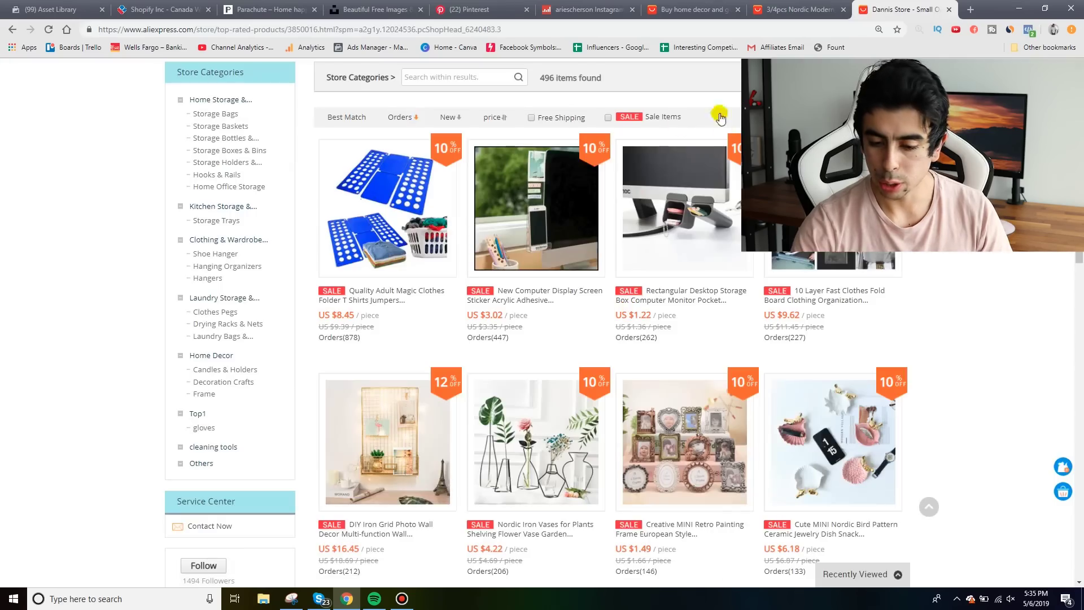
- Examine Dannis Store's top-selling products, comparing their images, prices and order numbers for suitable home decor items
scroll(921, 318, down, 1)
scroll(542, 327, down, 3)
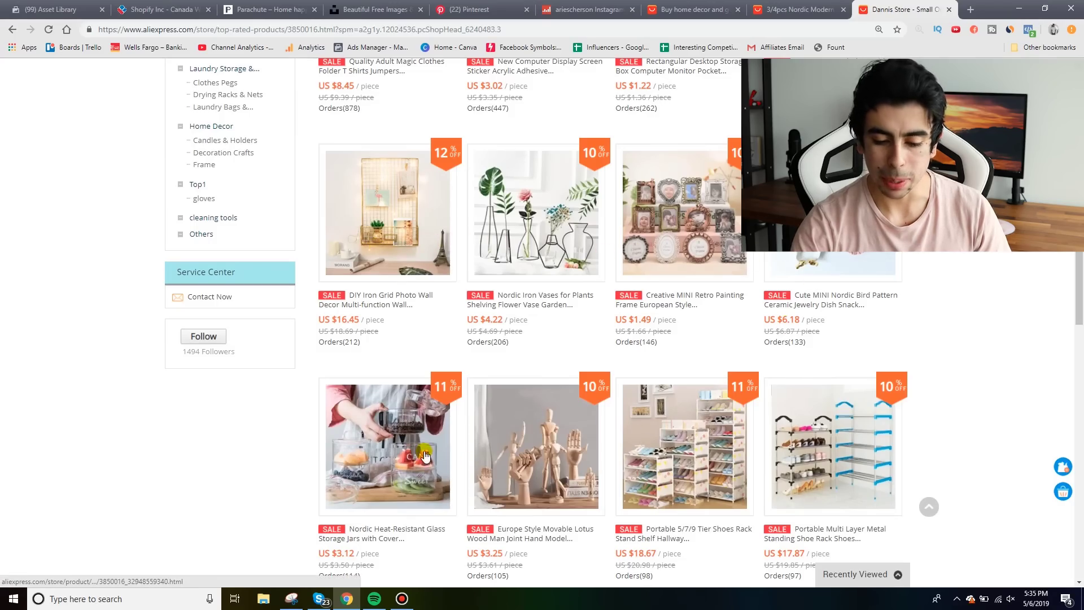
scroll(801, 370, down, 7)
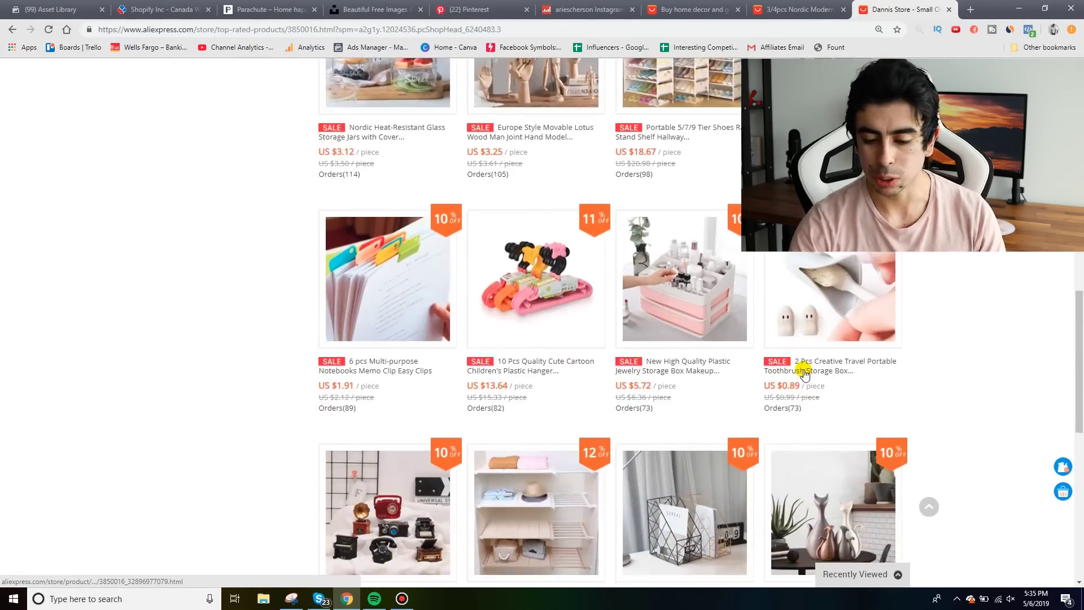
scroll(802, 371, down, 2)
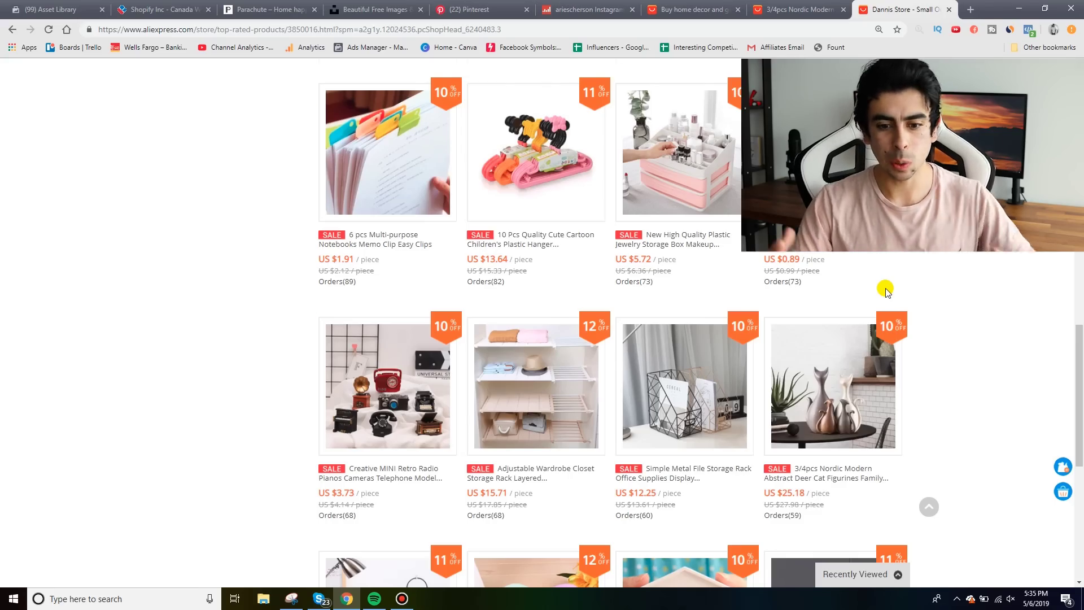
scroll(885, 290, down, 7)
scroll(885, 291, up, 9)
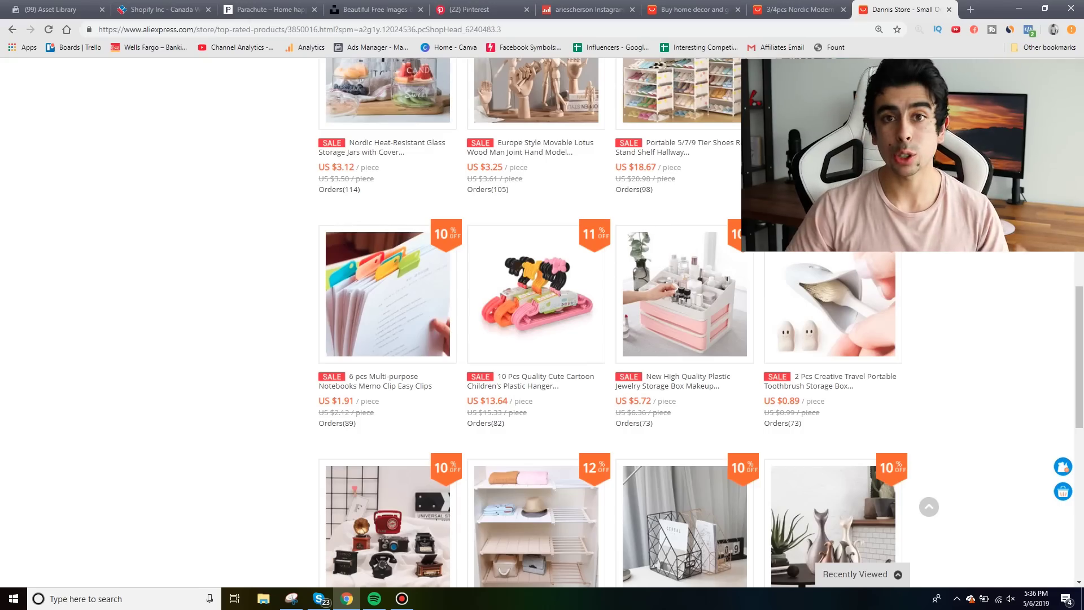
scroll(885, 291, down, 3)
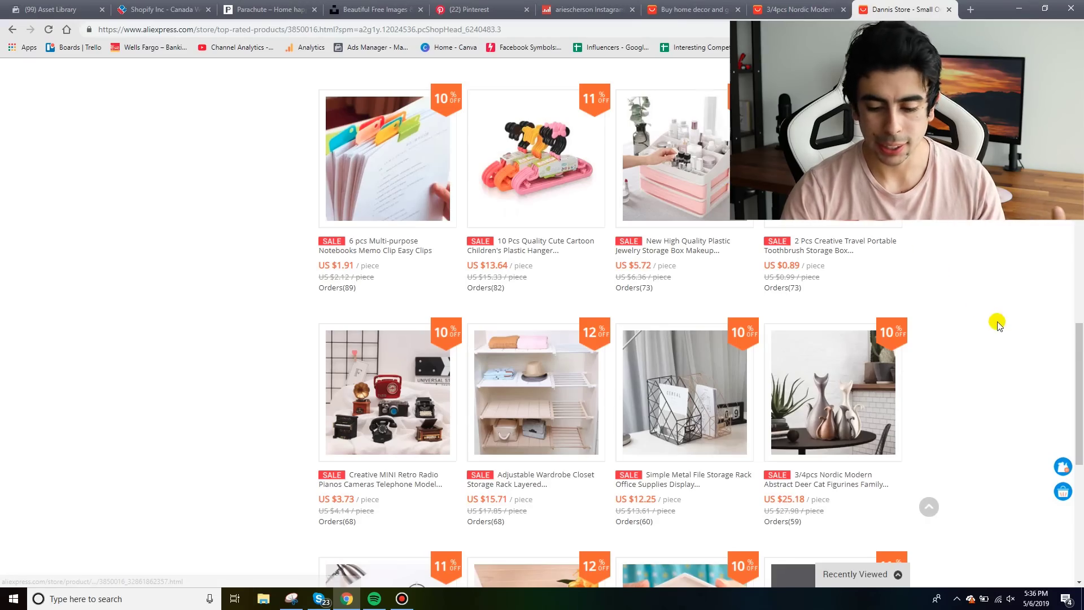
- Switch to Facebook Business Manager, check the Pixels data sources in Events Manager, and return to the Audiences page
scroll(997, 323, down, 2)
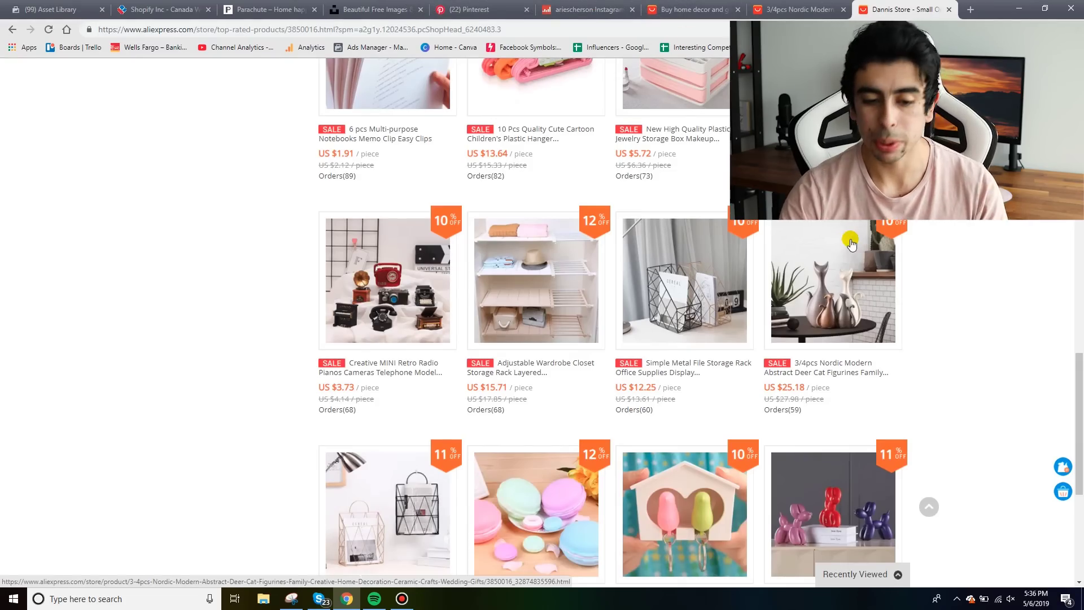
click(51, 10)
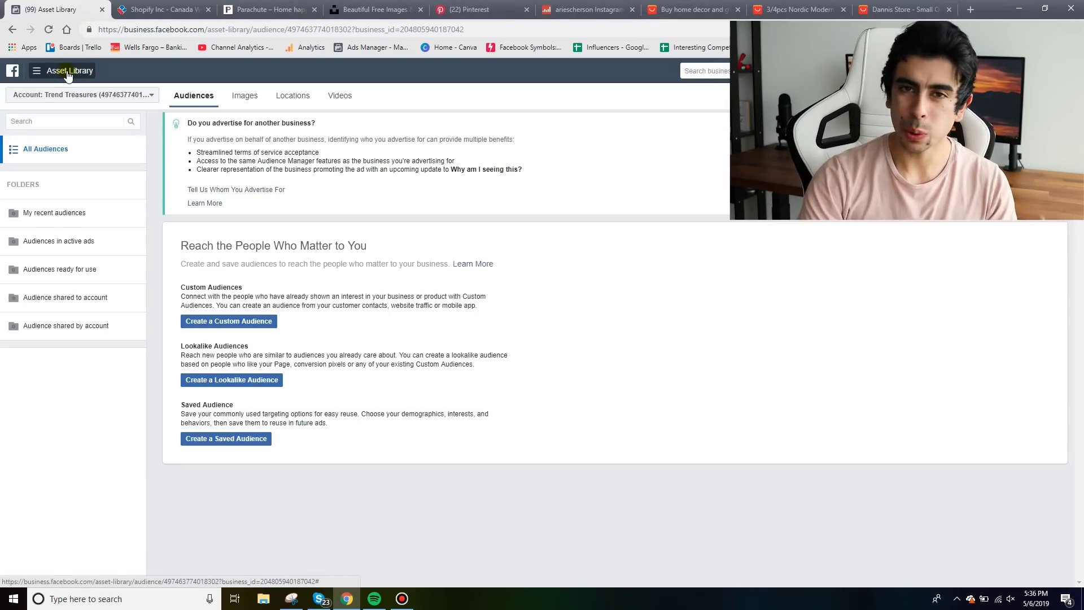
click(68, 75)
click(105, 339)
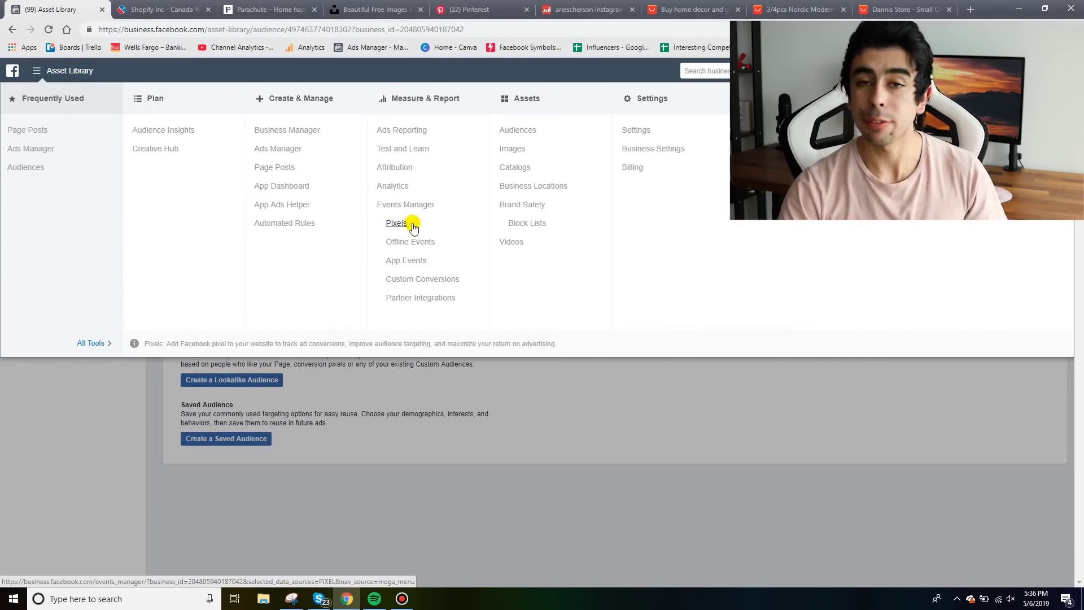
click(397, 224)
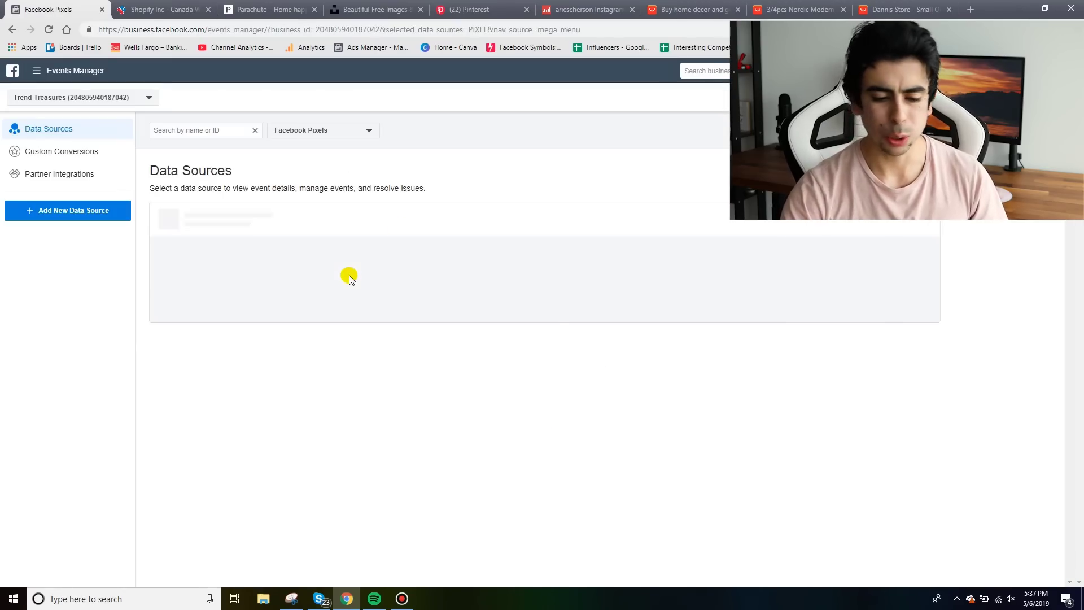
click(53, 70)
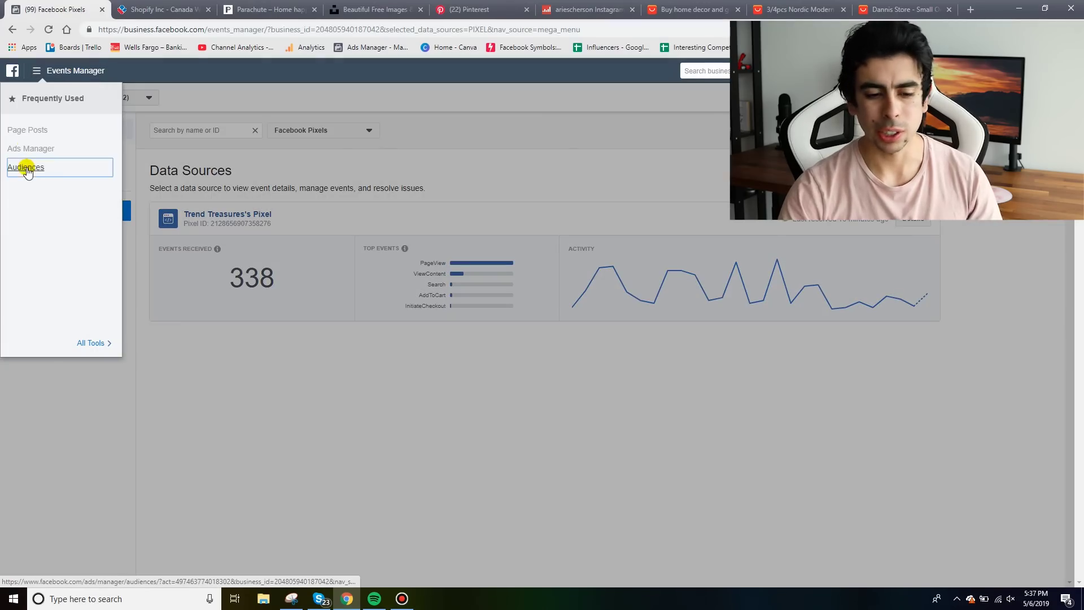
click(27, 168)
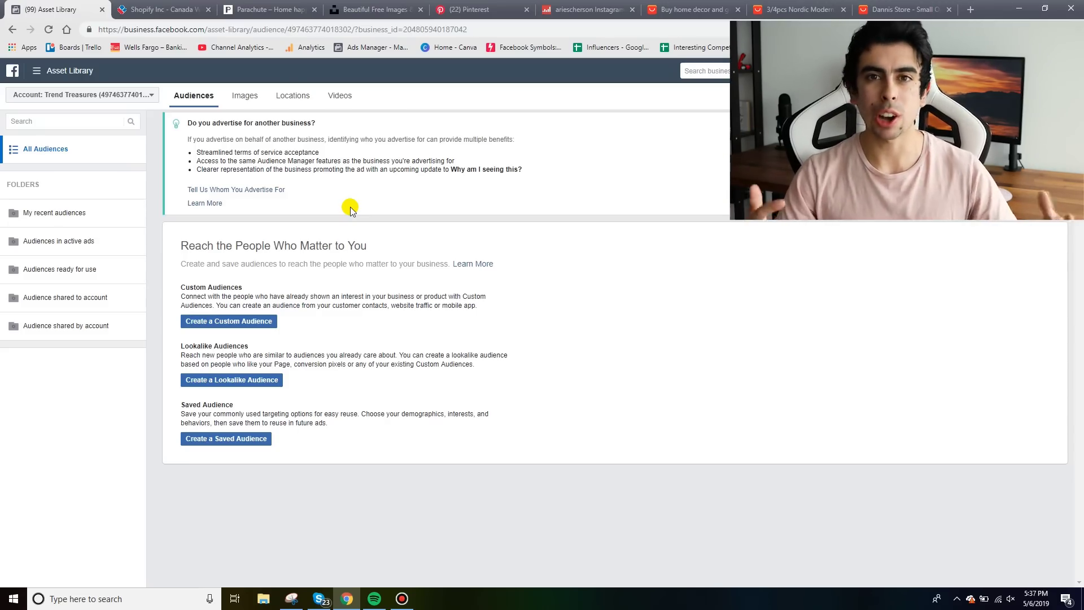
- Switch to Unsplash and look through the free editorial photos on its home page
click(450, 7)
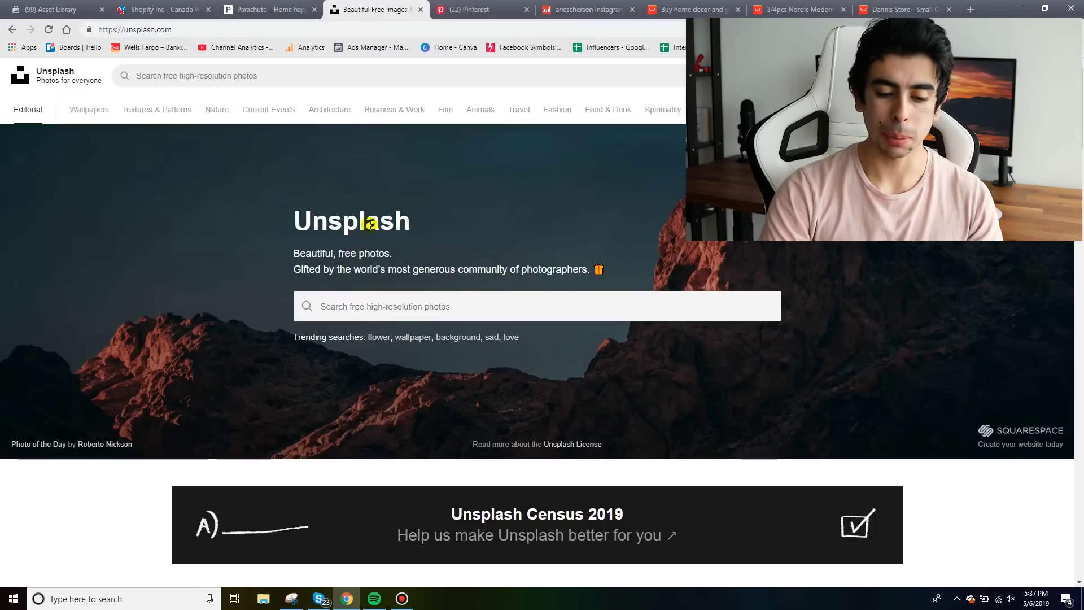
scroll(368, 226, down, 8)
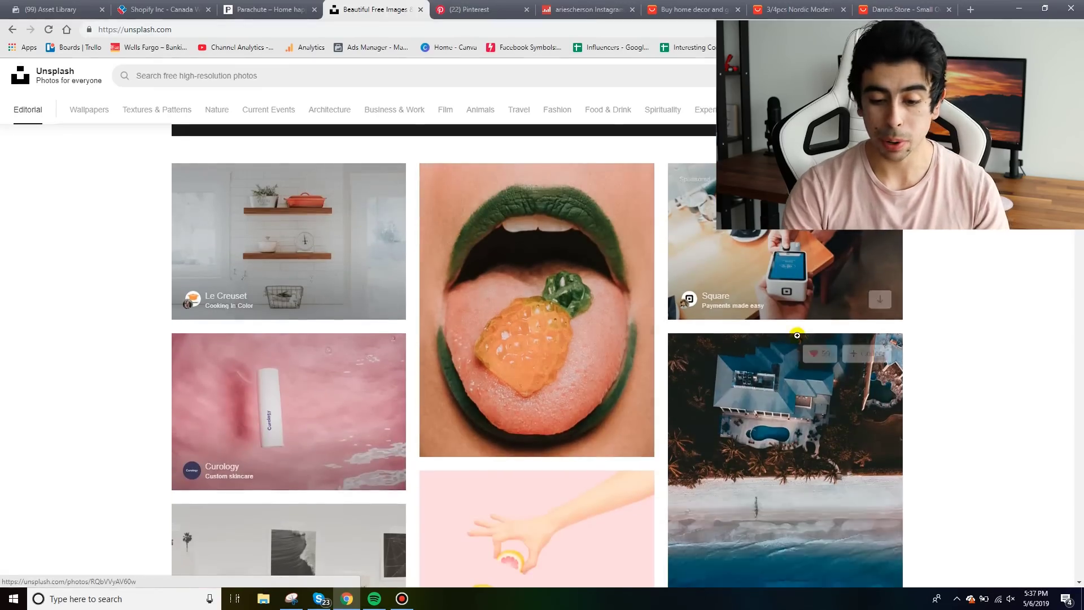
scroll(797, 335, down, 5)
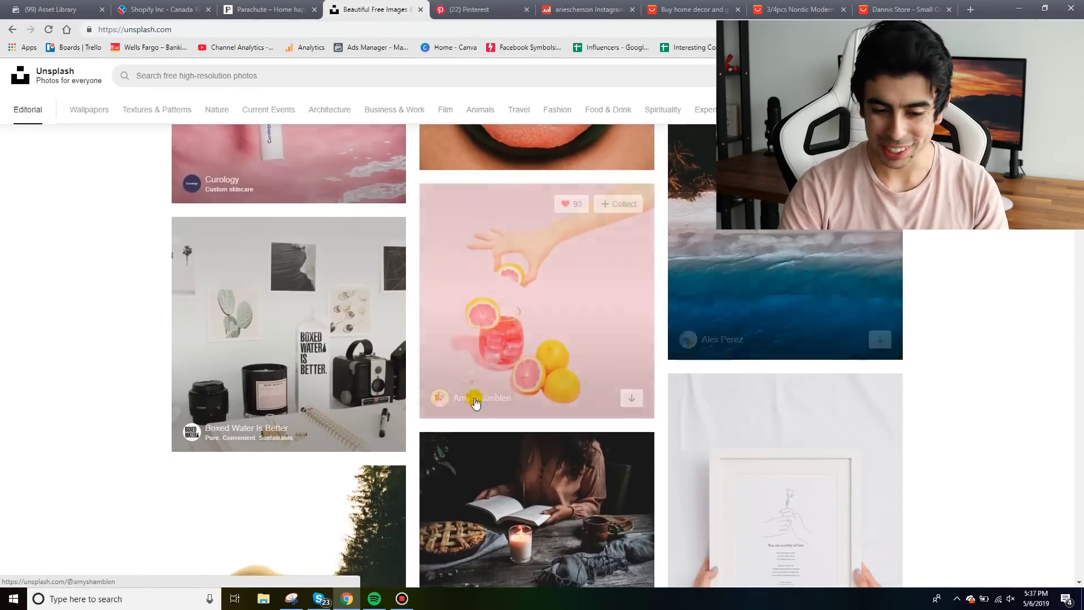
scroll(479, 399, down, 2)
scroll(232, 222, up, 2)
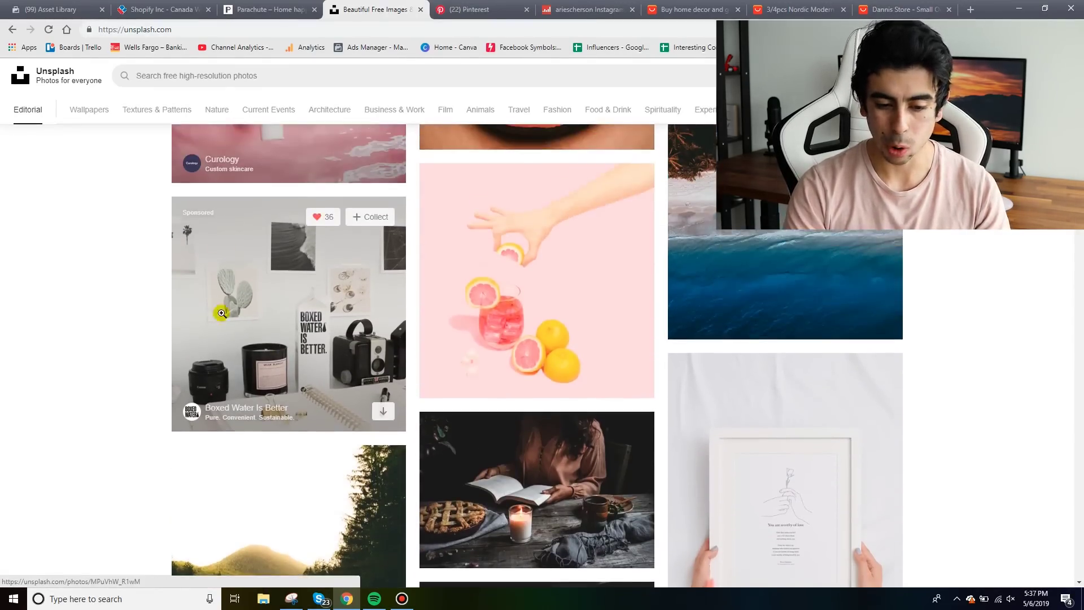
- Search Unsplash for "home decor" and look through the resulting photos for images that could suit the store
scroll(366, 253, up, 10)
click(426, 302)
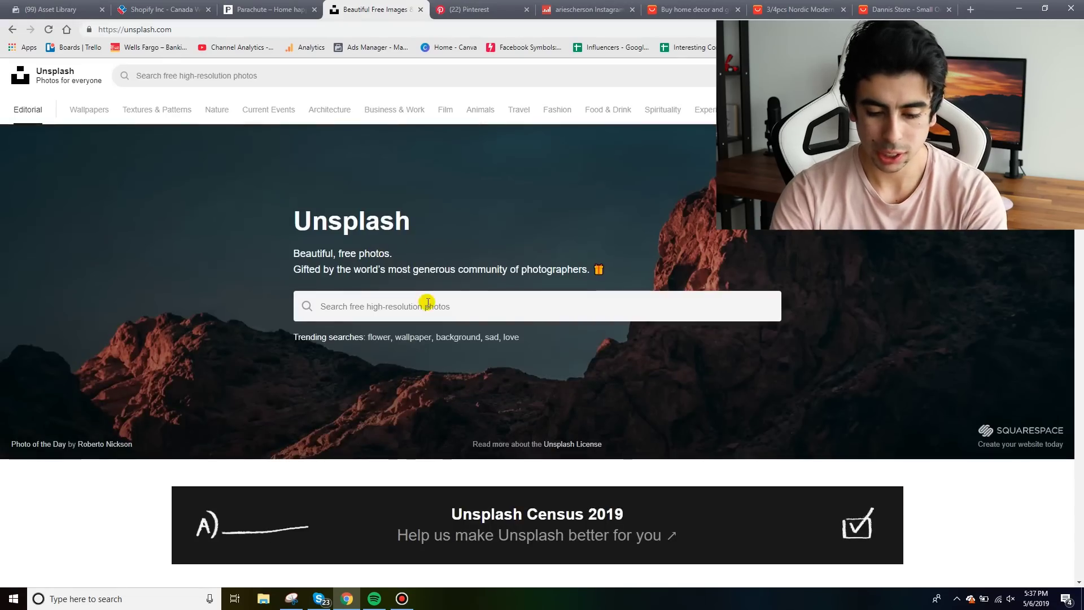
text(home decor)
key(Return)
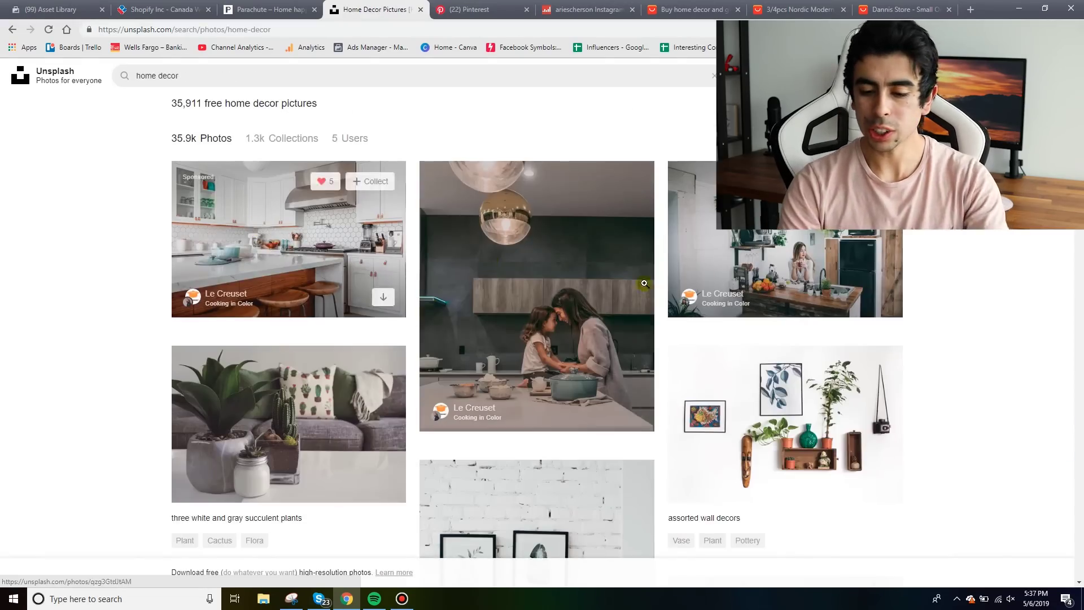
scroll(428, 303, down, 1)
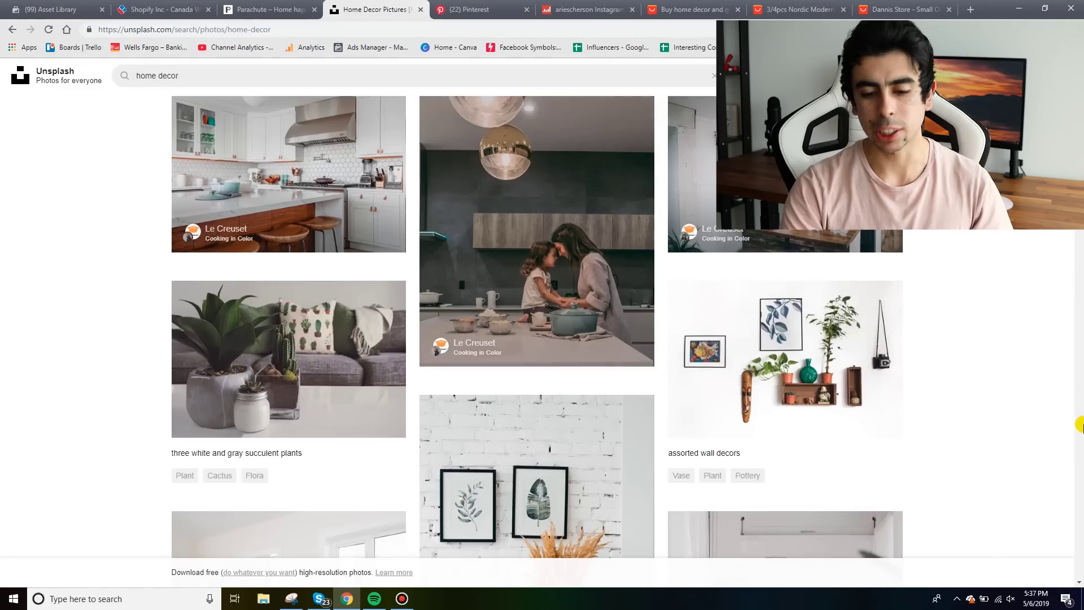
scroll(536, 226, down, 1)
scroll(1079, 342, down, 12)
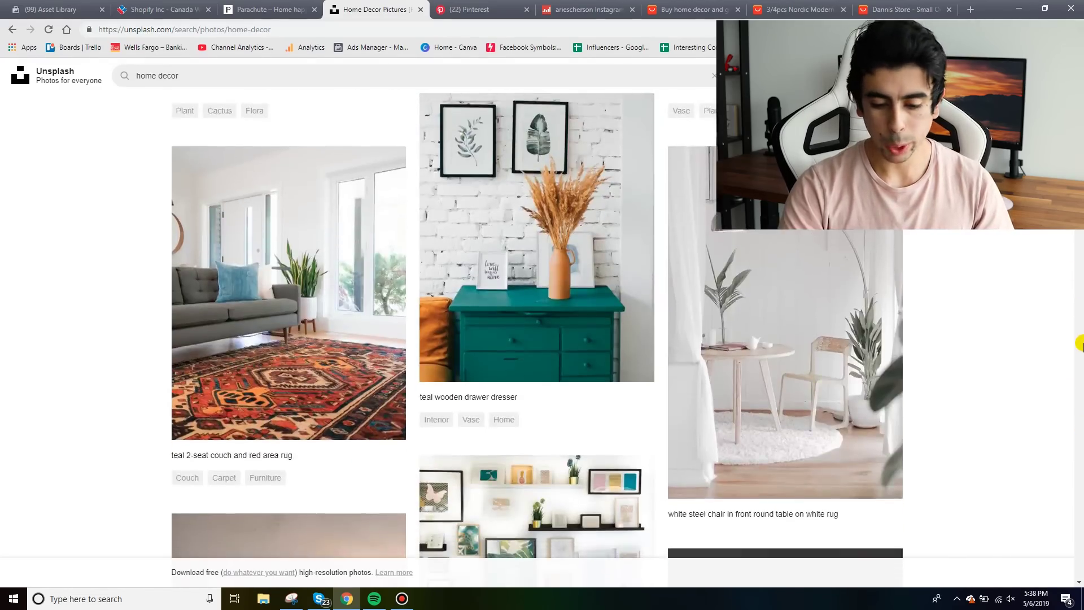
scroll(1083, 344, down, 3)
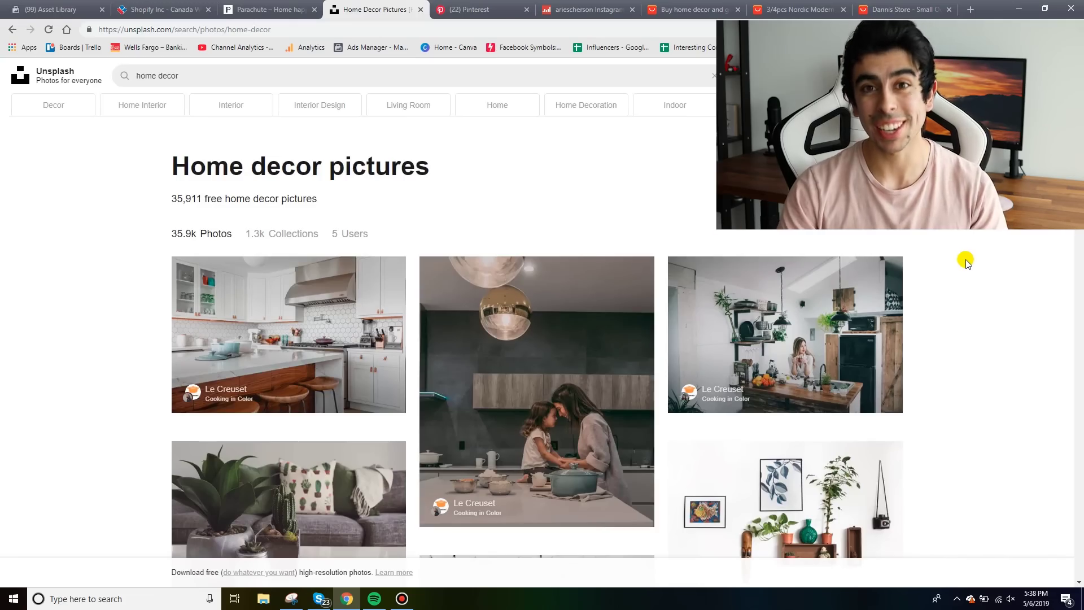
- Look over the "home decor" pins on Pinterest and return to the Unsplash home decor pictures
click(476, 4)
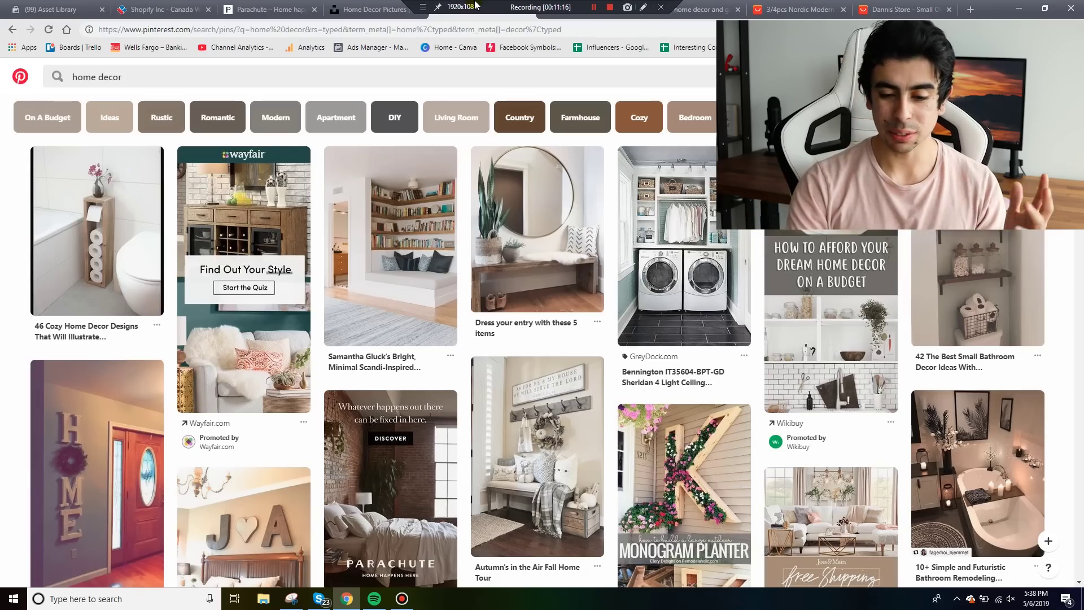
scroll(559, 339, down, 3)
scroll(559, 339, up, 3)
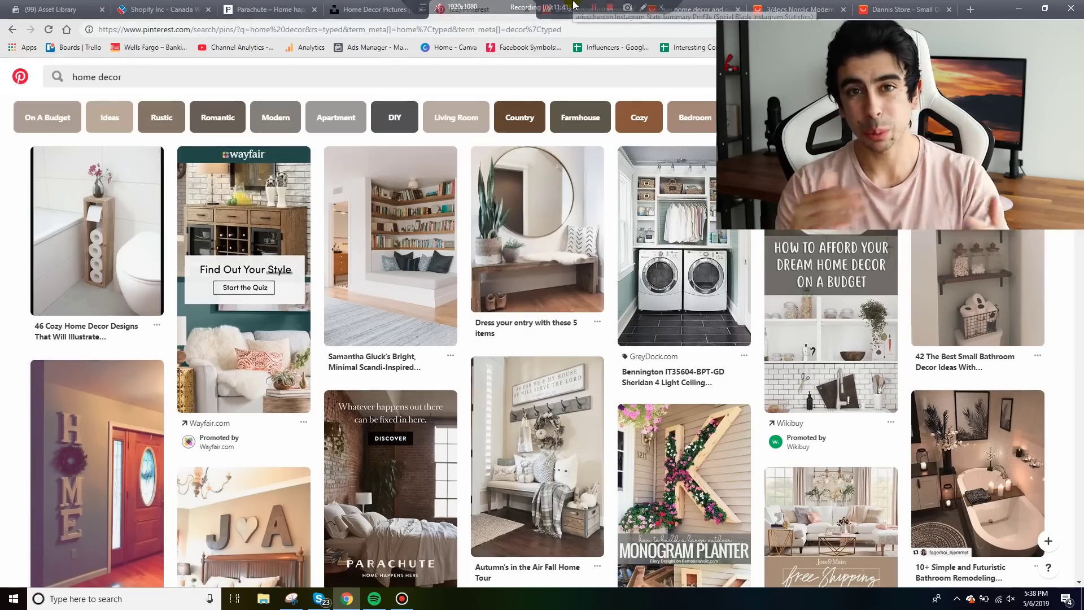
click(372, 9)
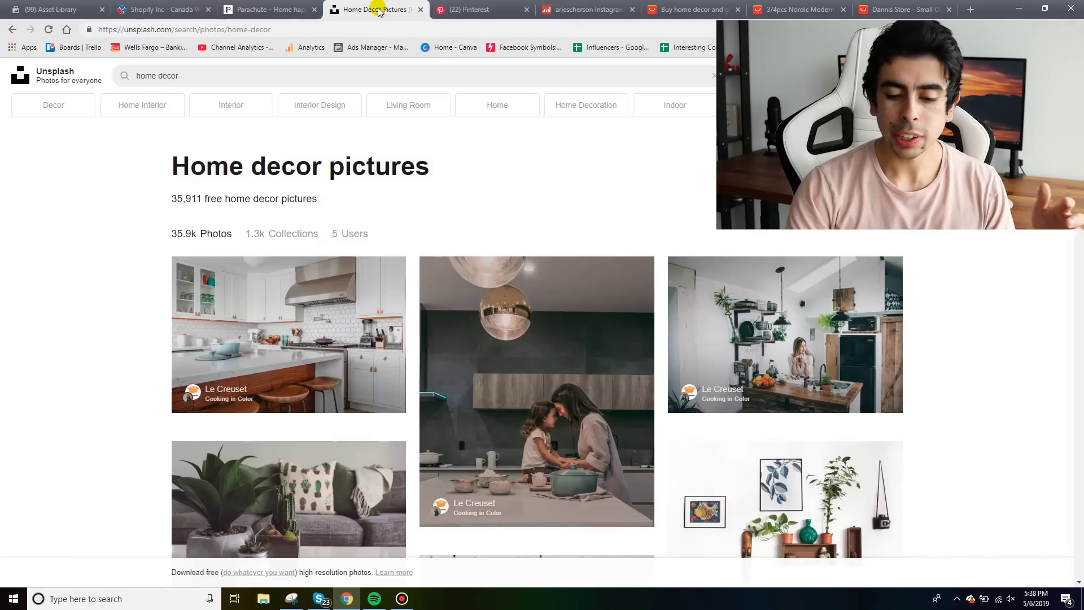